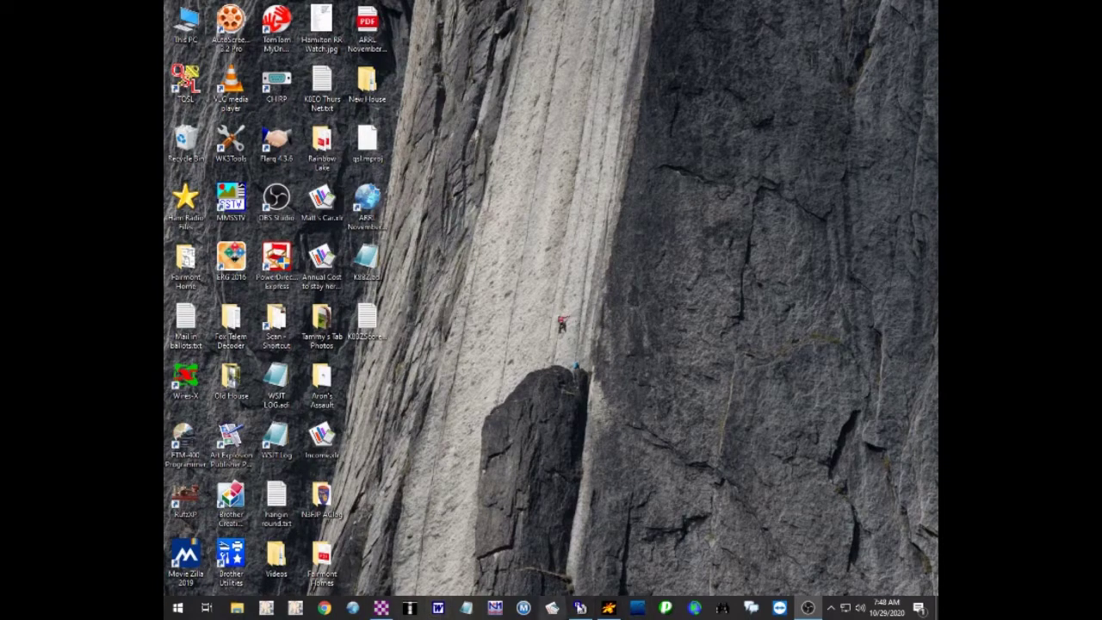
# Launch Orbitron and run a pass prediction for the upcoming ISS passes
pyautogui.click(608, 608)
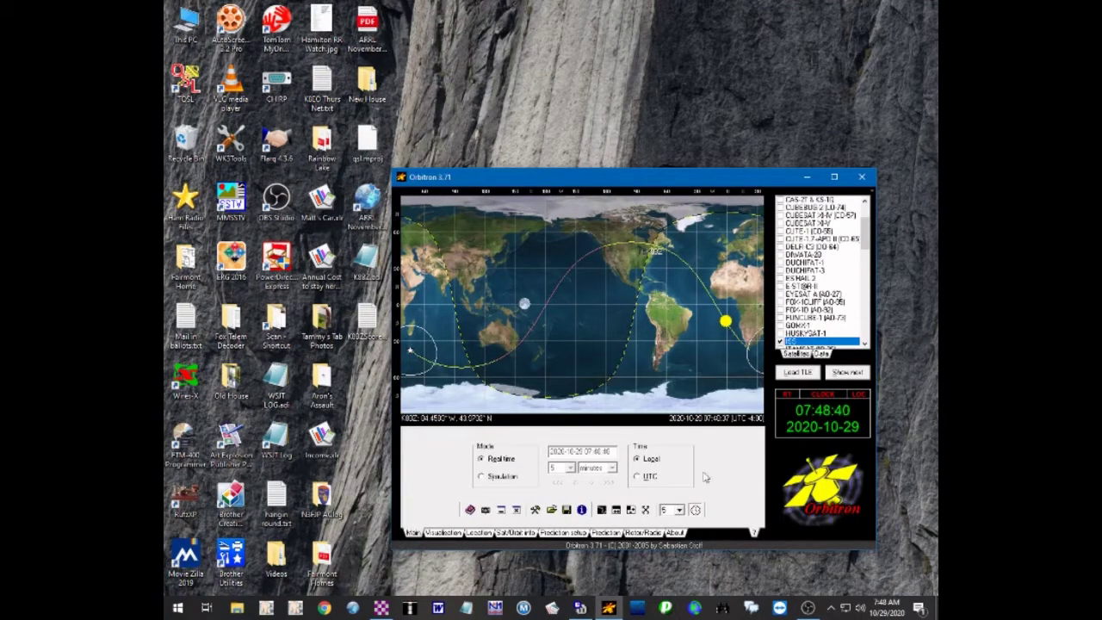
pyautogui.click(612, 534)
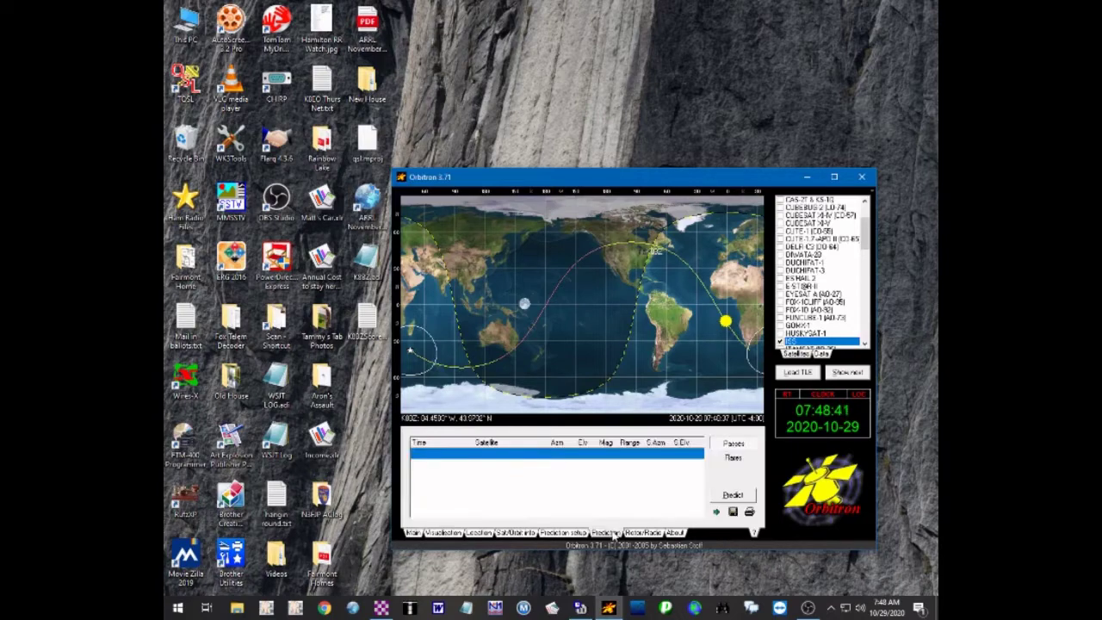
pyautogui.click(745, 495)
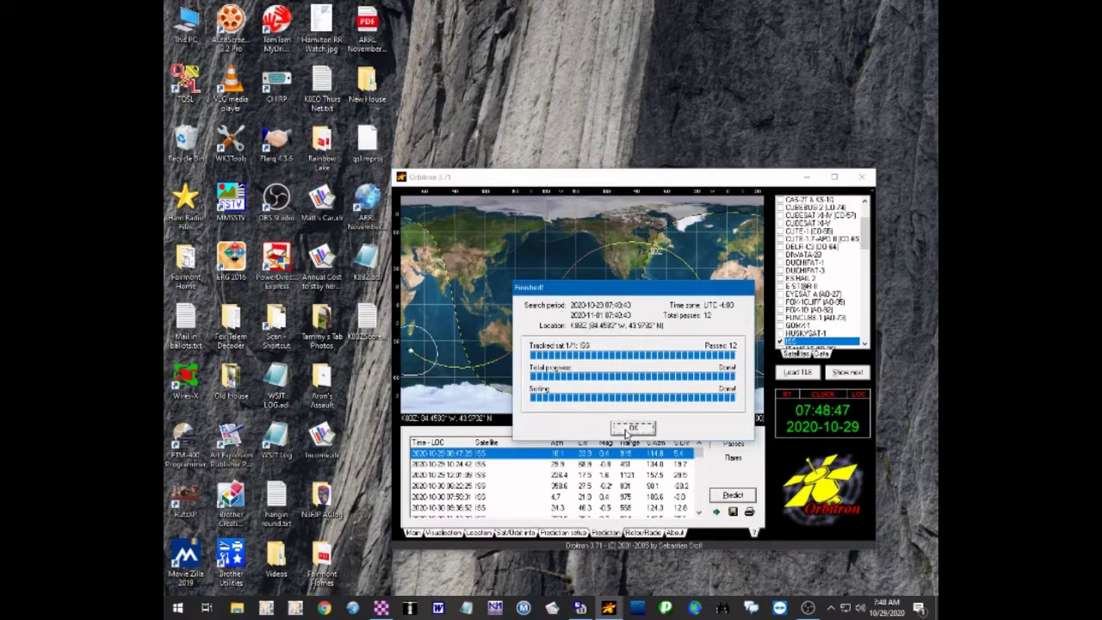
pyautogui.click(630, 430)
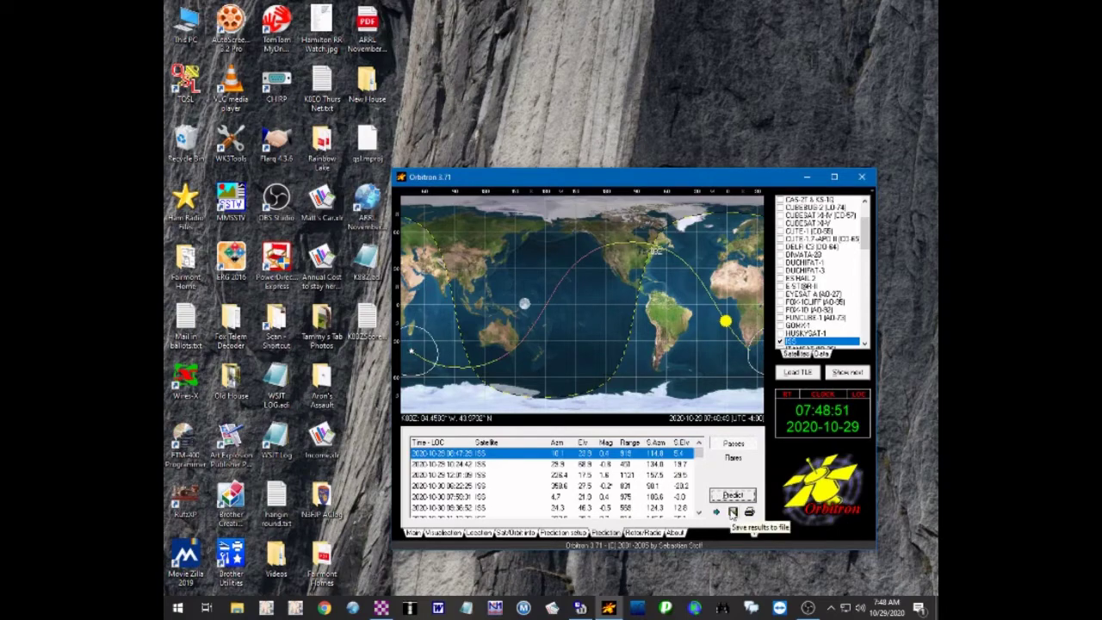
# Save the prediction results to a text file named iss
pyautogui.click(732, 512)
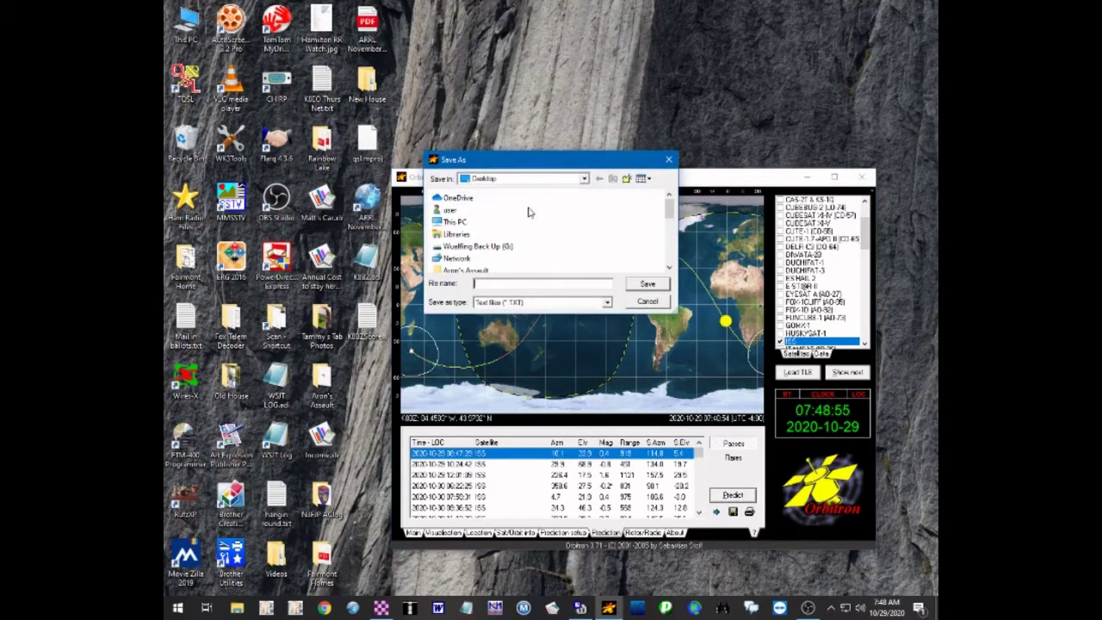
pyautogui.click(524, 282)
pyautogui.write('iss')
pyautogui.press('Return')
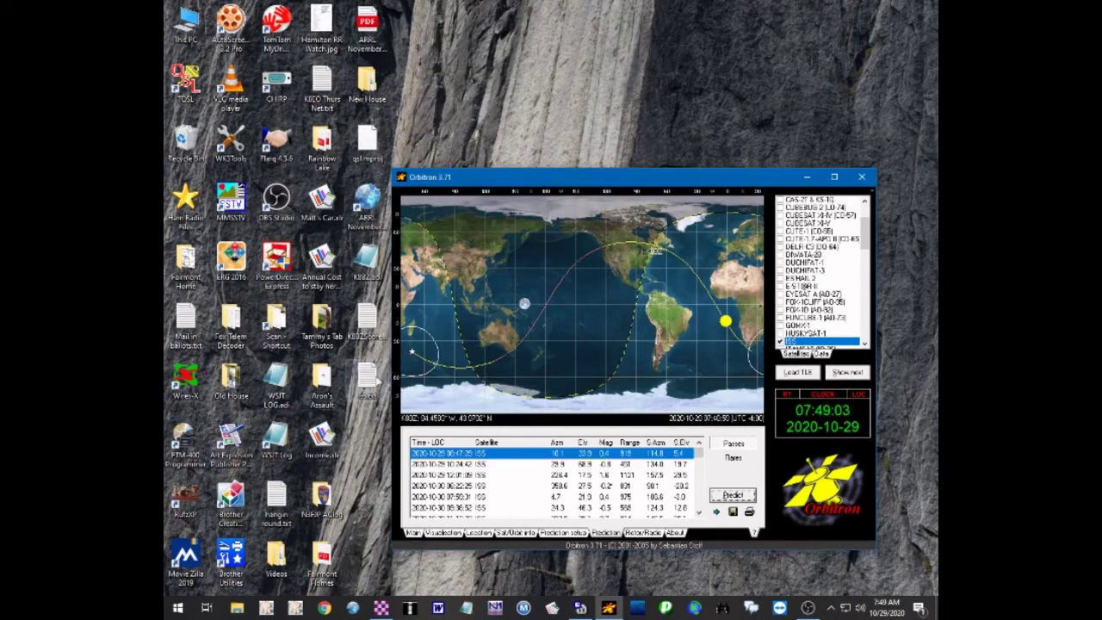
# Read iss.txt in a maximized Notepad, then close Notepad and confirm exiting Orbitron
pyautogui.doubleClick(368, 380)
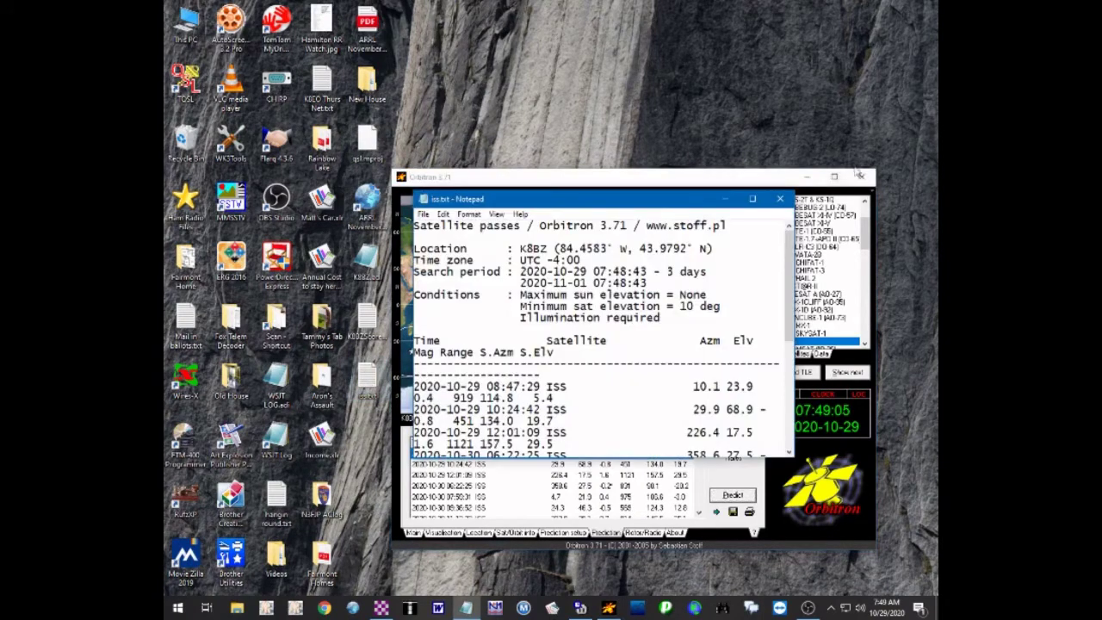
pyautogui.click(752, 199)
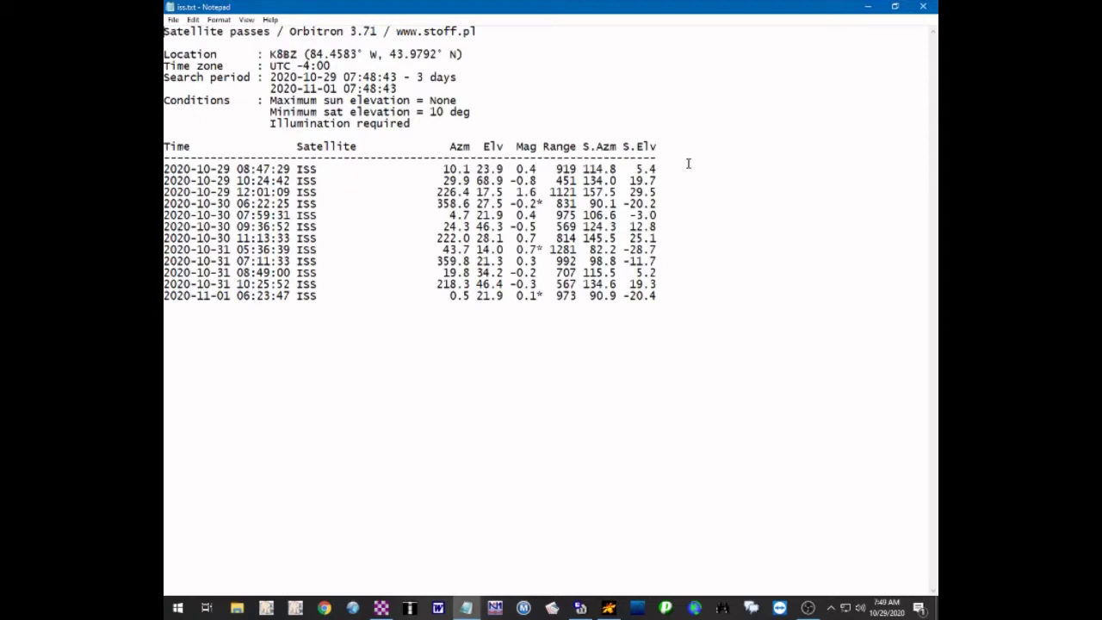
pyautogui.click(922, 7)
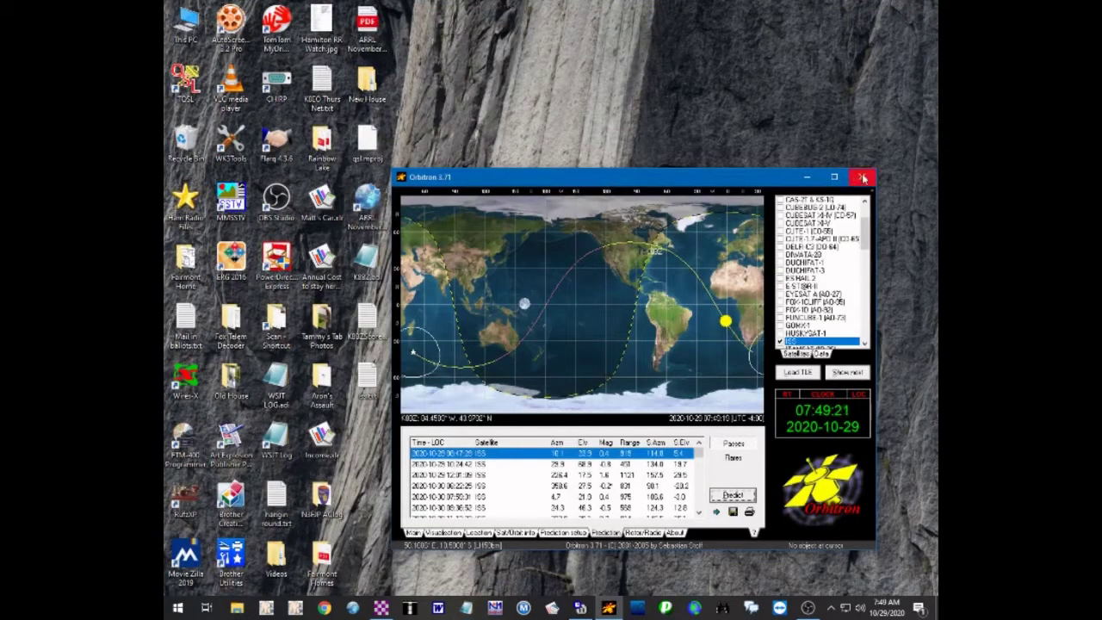
pyautogui.click(863, 178)
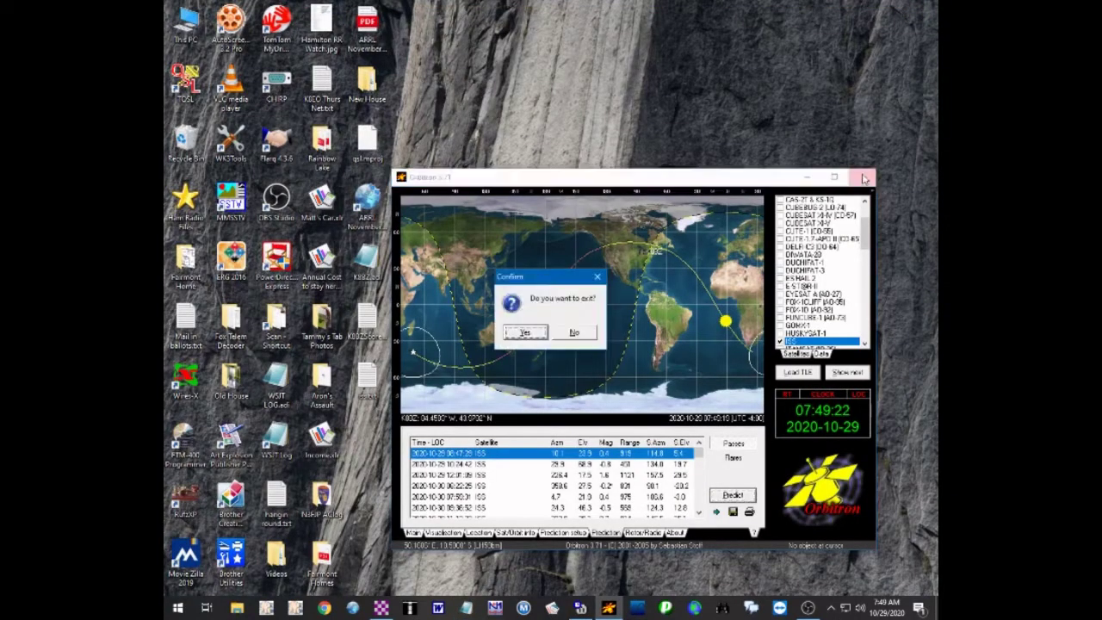
pyautogui.click(521, 331)
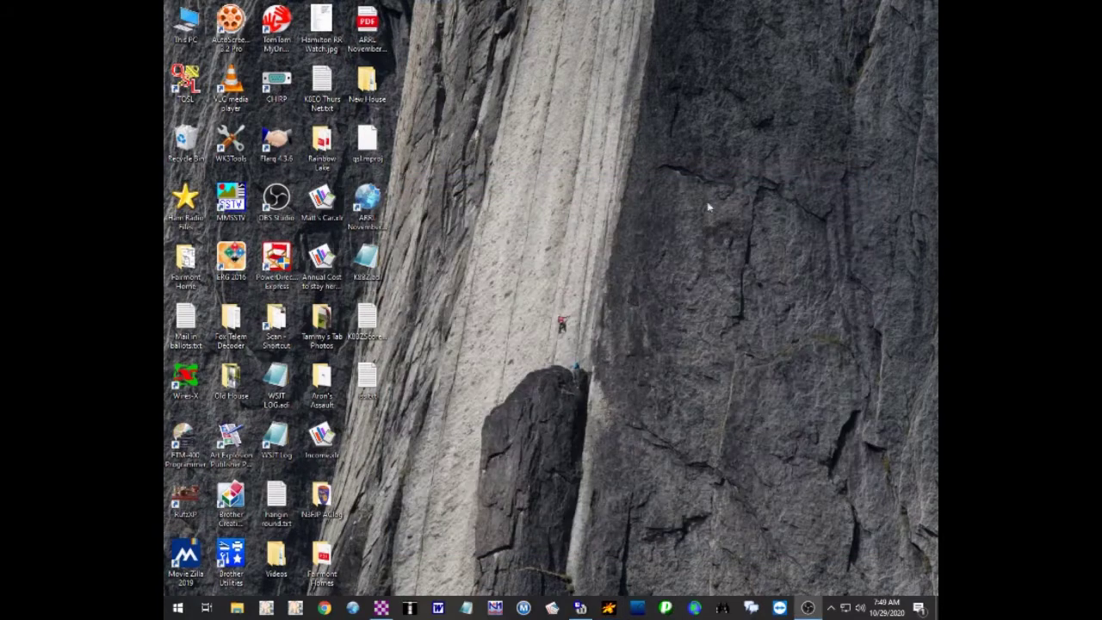
# Launch Winlink Express and select the P2P group under Settings > Group Addresses
pyautogui.click(381, 608)
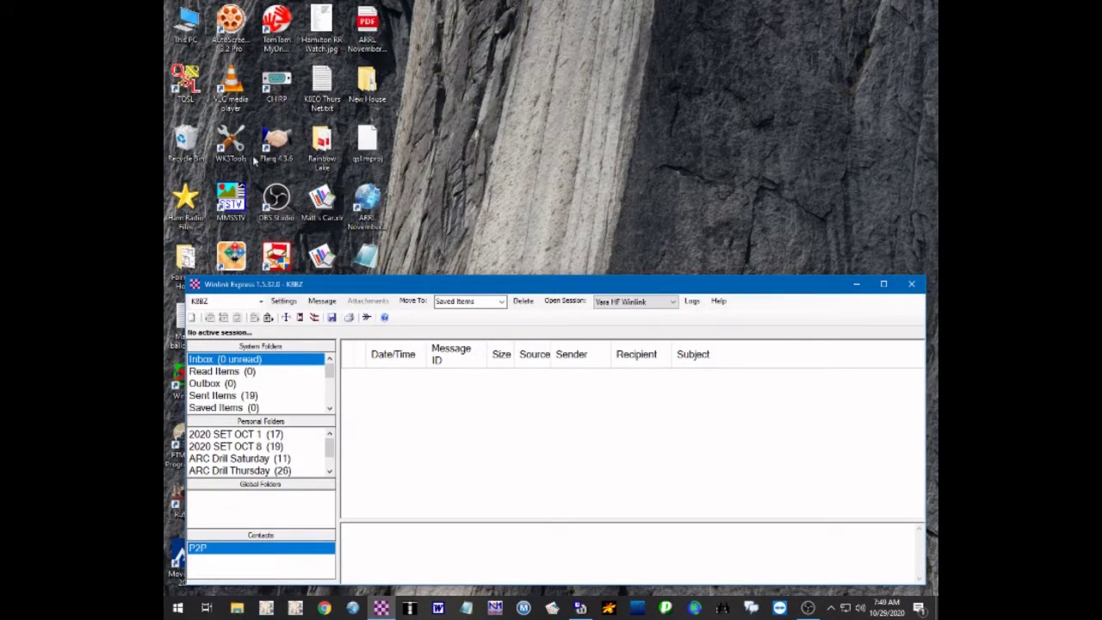
pyautogui.click(284, 303)
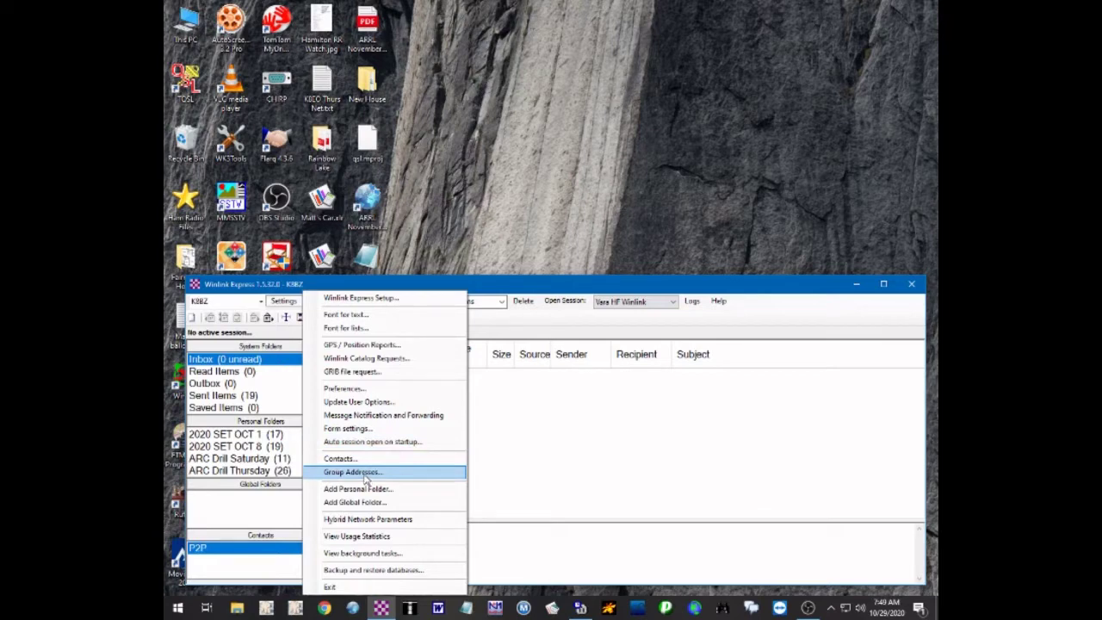
pyautogui.click(365, 479)
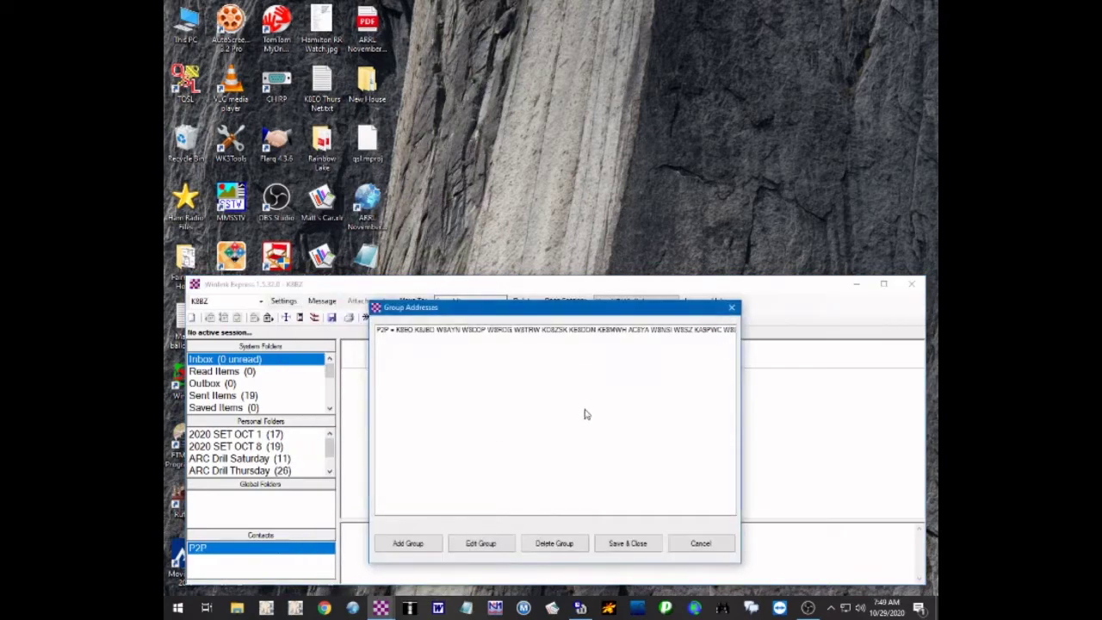
pyautogui.click(492, 330)
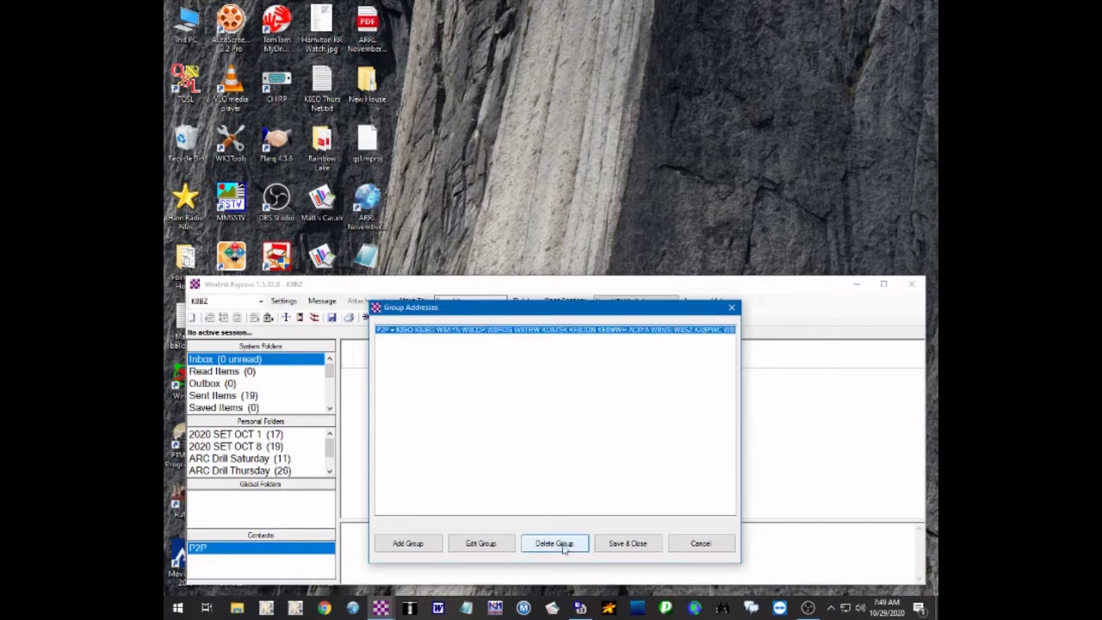
# Scroll through the P2P group's member callsigns in the editor and cancel without changes
pyautogui.click(496, 545)
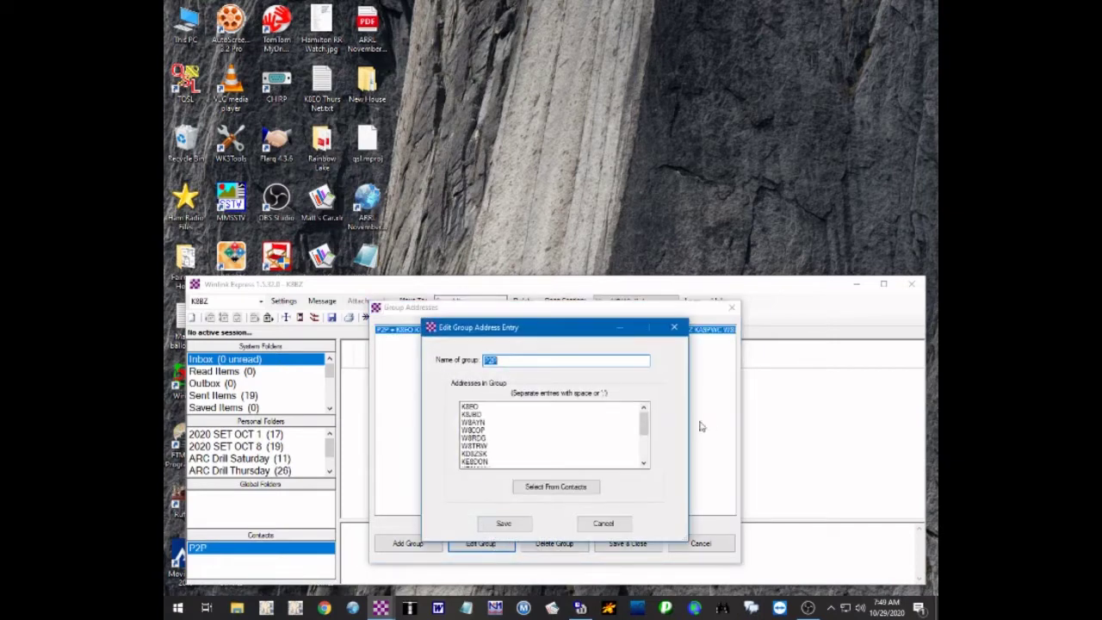
pyautogui.moveTo(644, 422)
pyautogui.mouseDown()
pyautogui.moveTo(646, 443)
pyautogui.moveTo(649, 425)
pyautogui.mouseUp()
pyautogui.scroll(-3, 647, 426)
pyautogui.scroll(3, 647, 425)
pyautogui.scroll(-3, 646, 425)
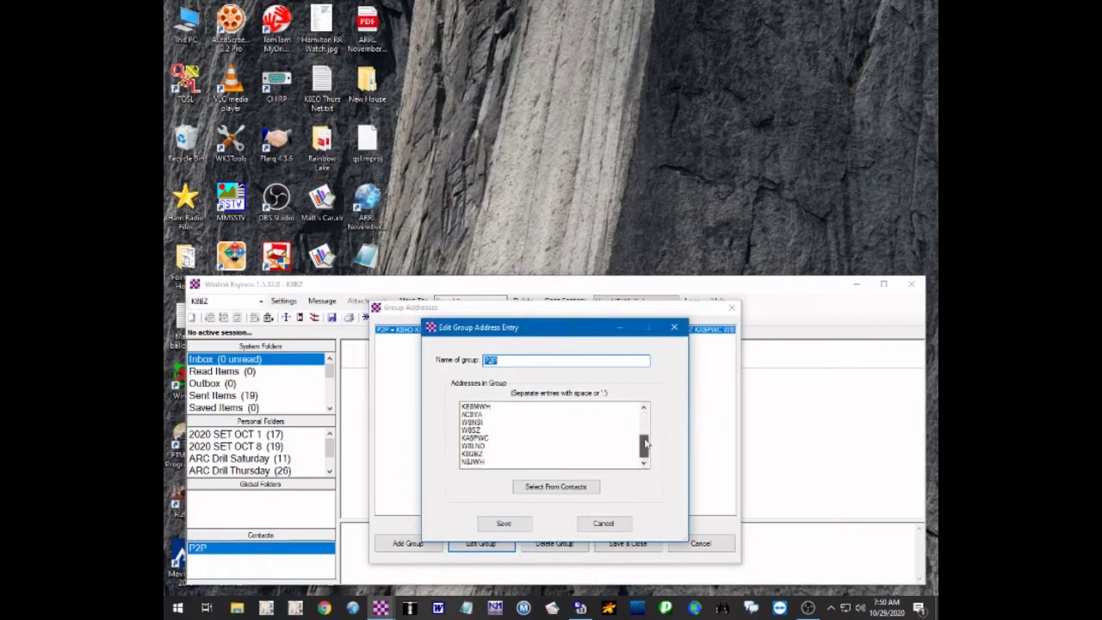
pyautogui.scroll(3, 647, 425)
pyautogui.scroll(-3, 646, 425)
pyautogui.scroll(3, 644, 406)
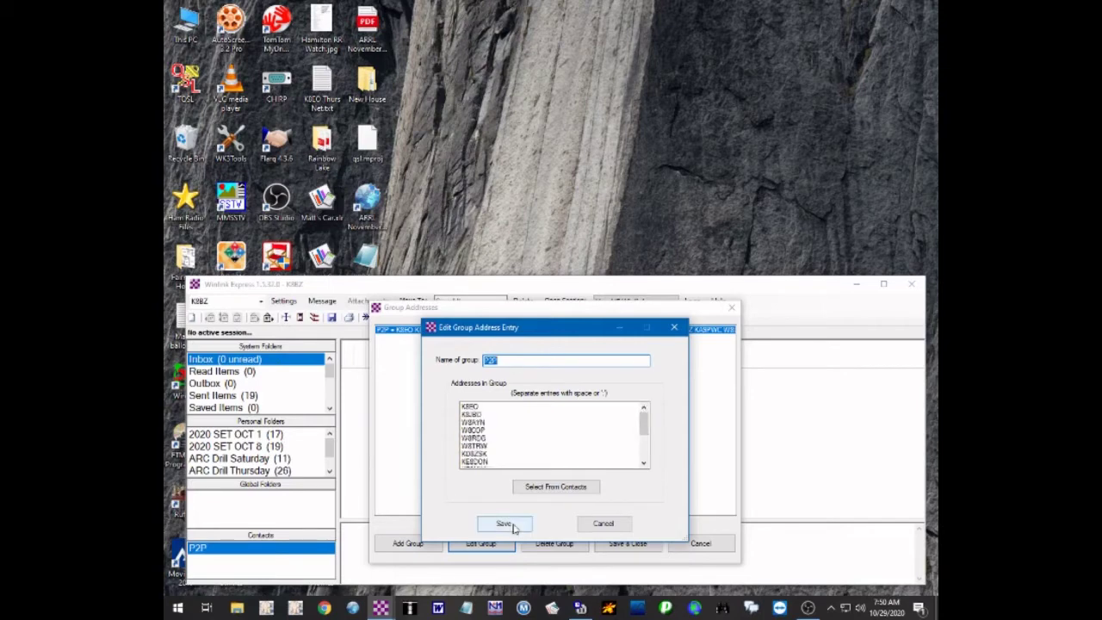
pyautogui.click(609, 525)
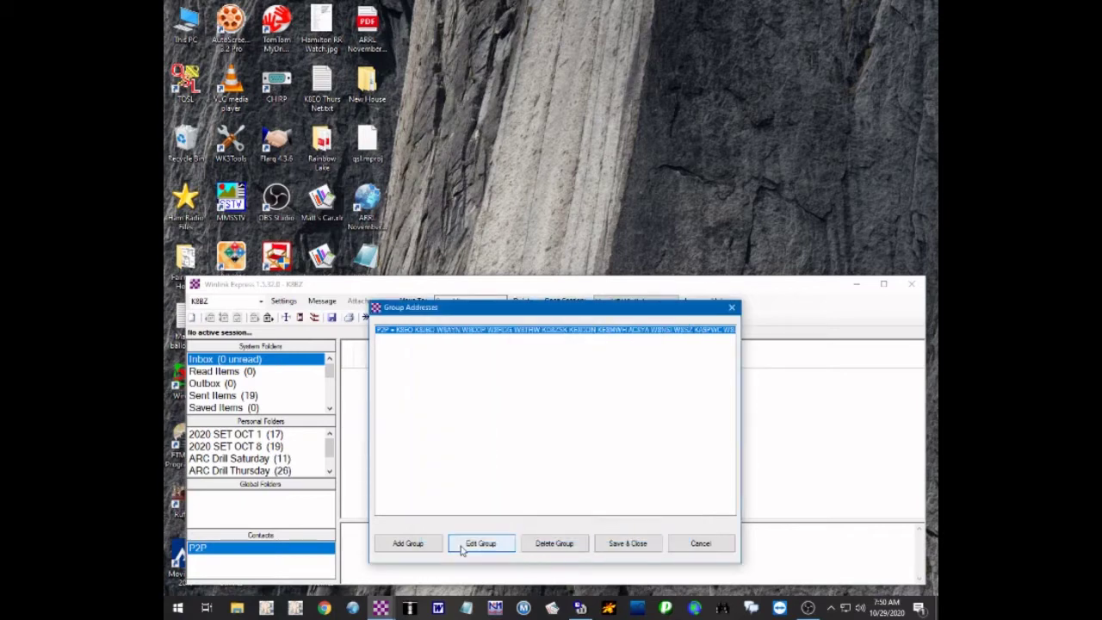
# Close the group list, start a New Message, and open its ICS-213 General Message form
pyautogui.click(704, 543)
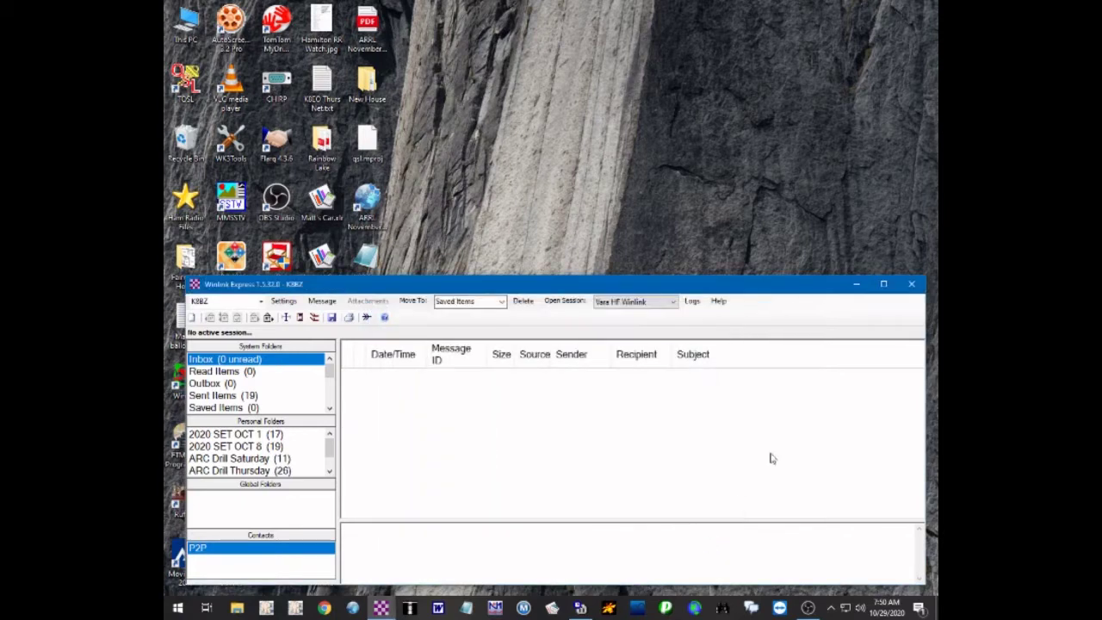
pyautogui.click(323, 301)
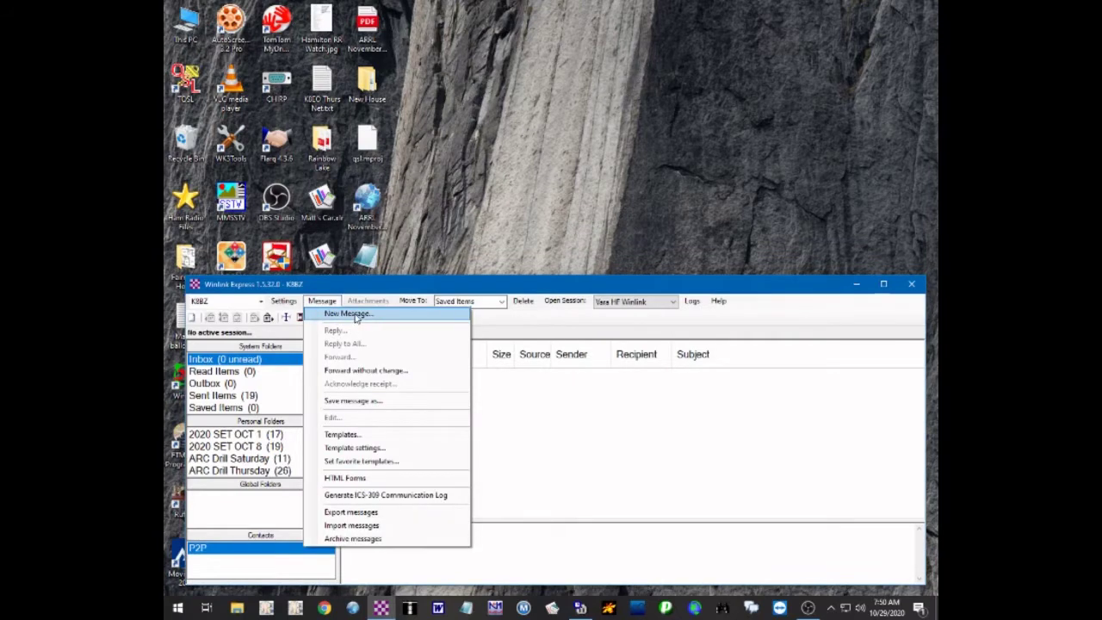
pyautogui.click(354, 313)
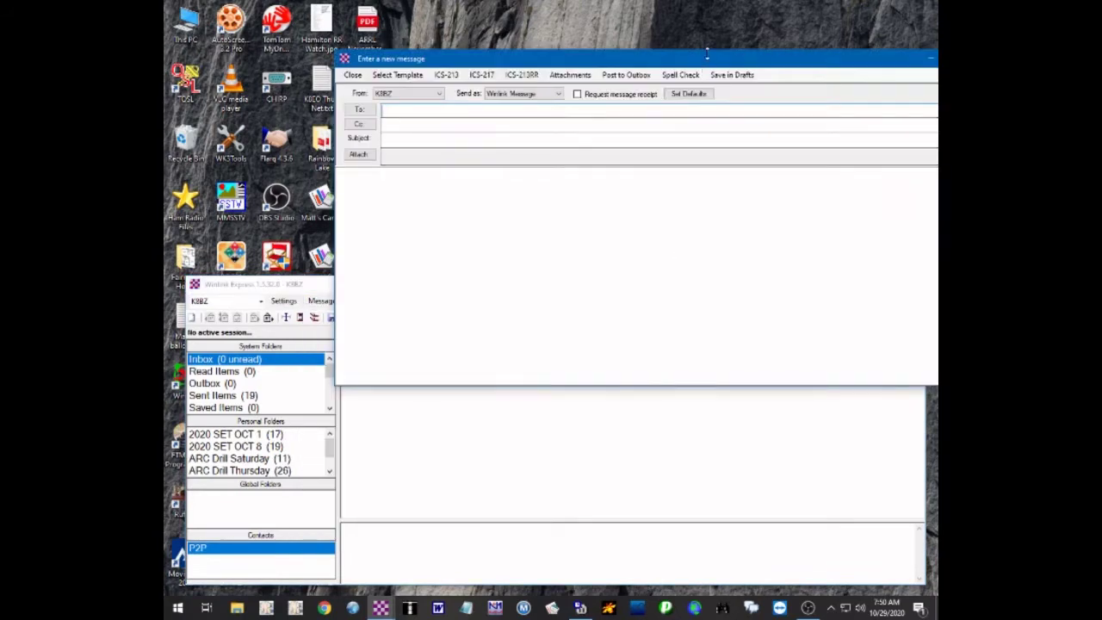
pyautogui.moveTo(708, 58); pyautogui.dragTo(599, 201)
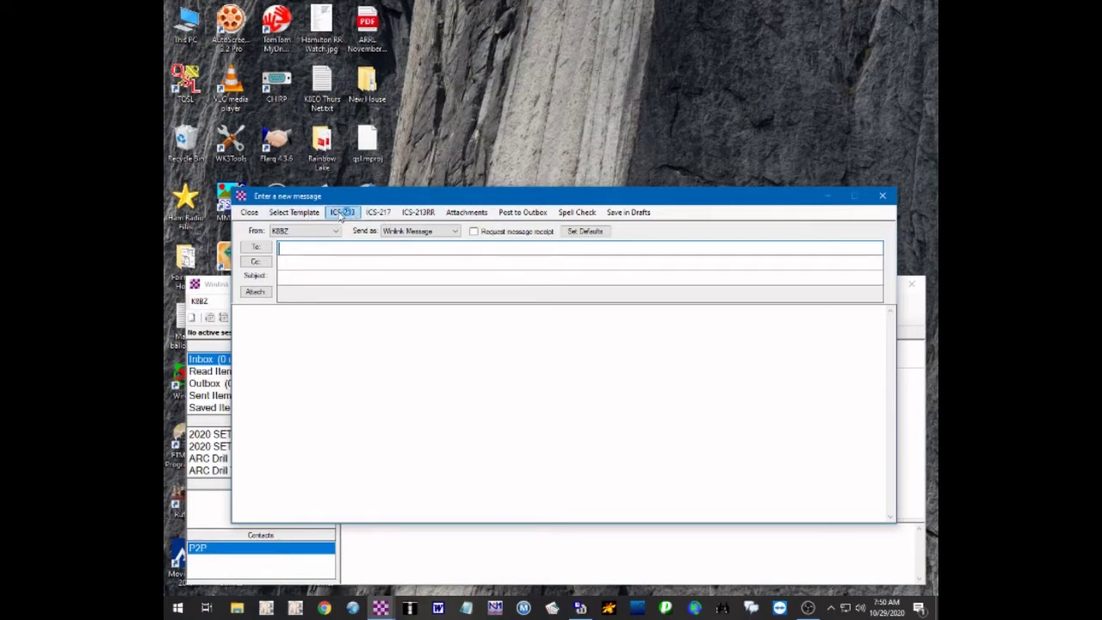
pyautogui.click(342, 212)
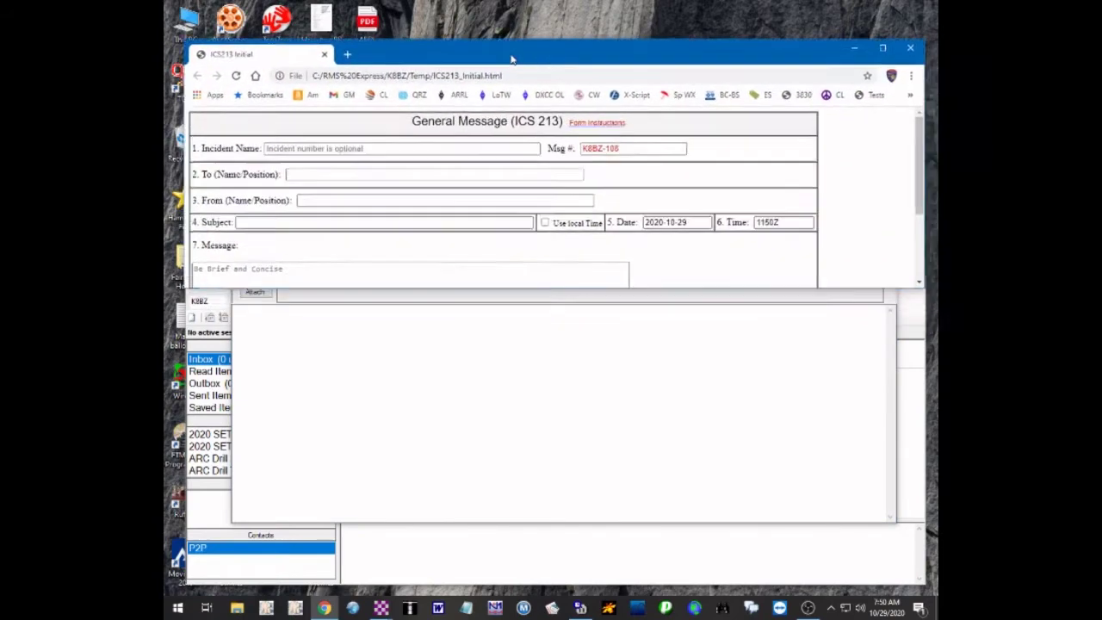
# Copy the whole ISS pass table from iss.txt and paste it into the ICS-213 Message box
pyautogui.click(877, 53)
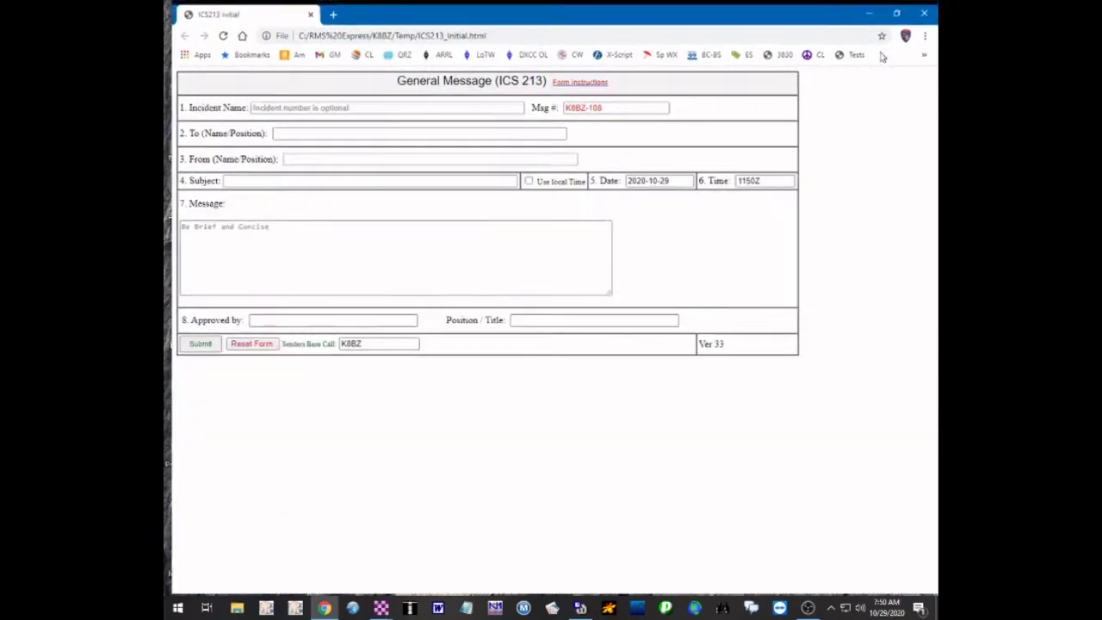
pyautogui.rightClick(466, 609)
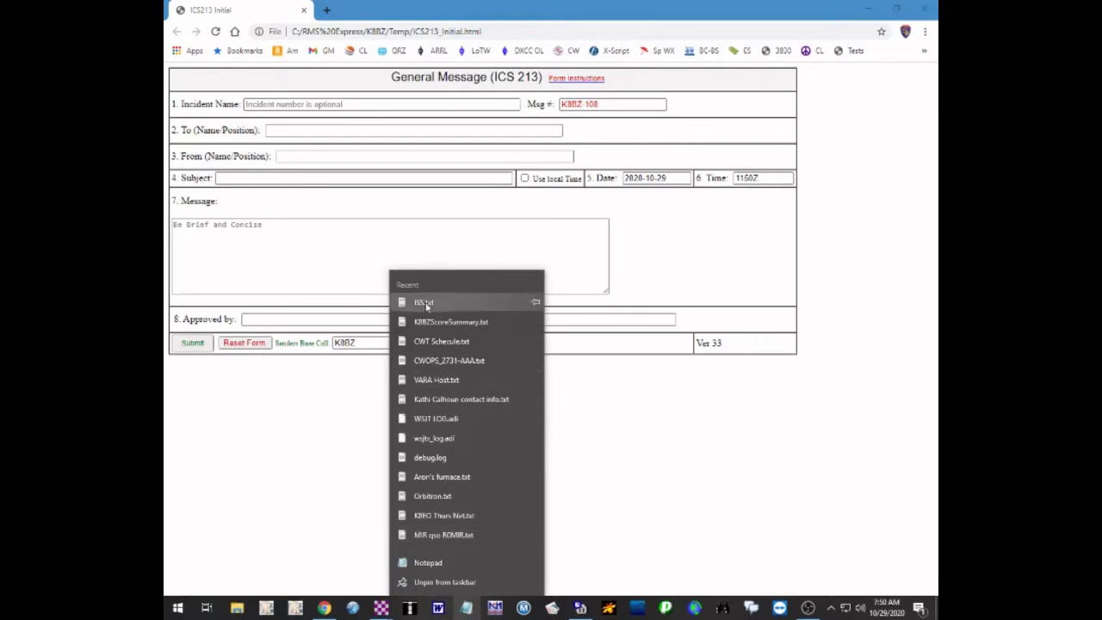
pyautogui.click(424, 303)
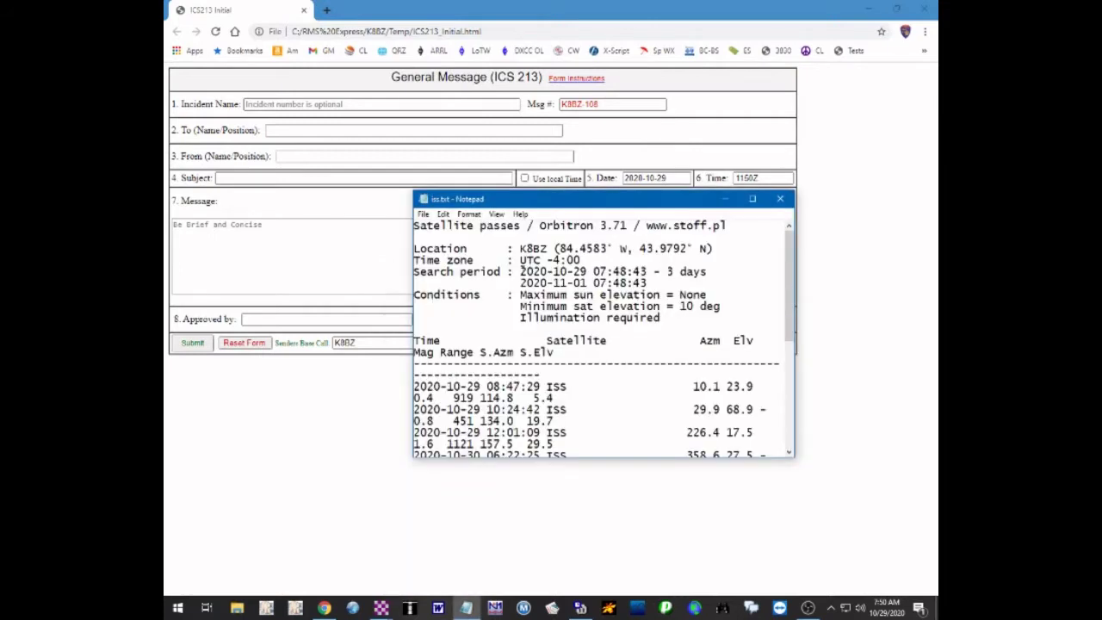
pyautogui.click(752, 198)
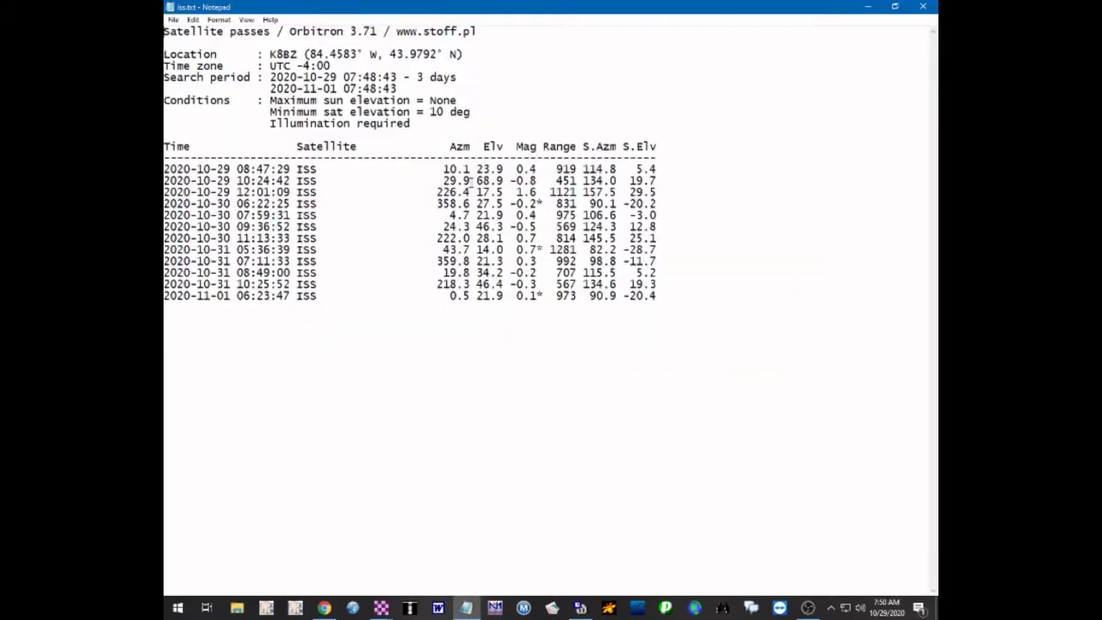
pyautogui.hotkey('ctrl', 'a')
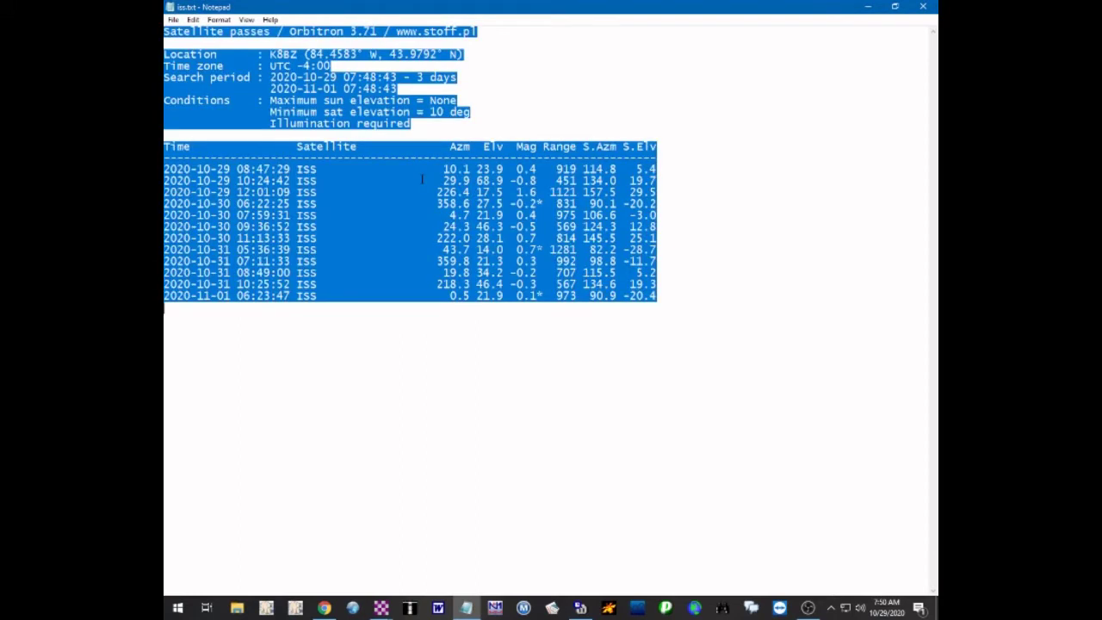
pyautogui.click(922, 7)
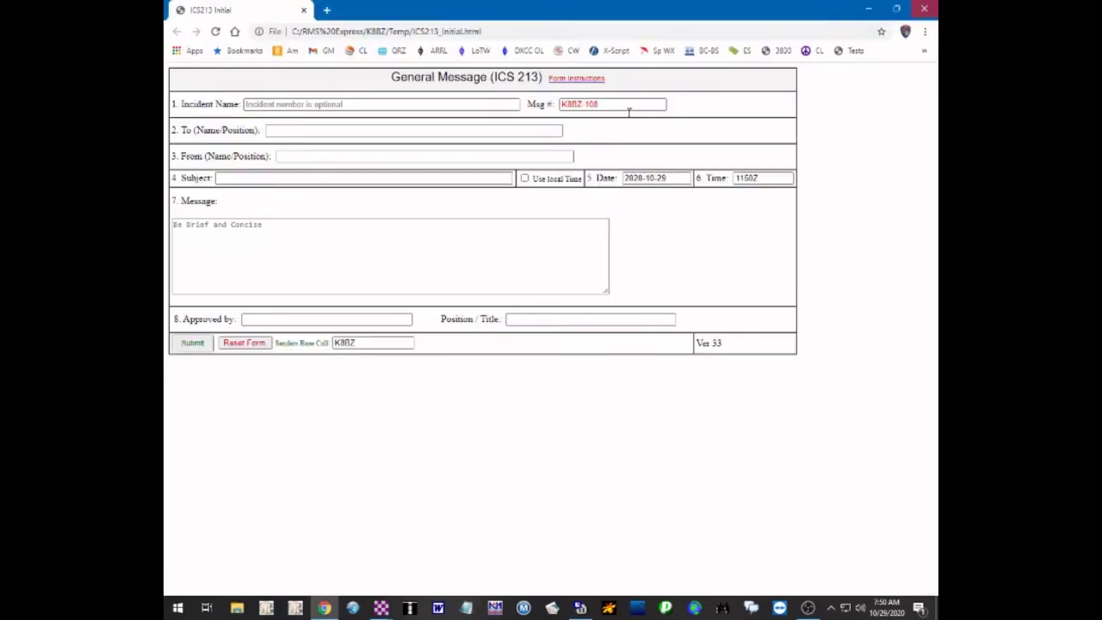
pyautogui.click(381, 247)
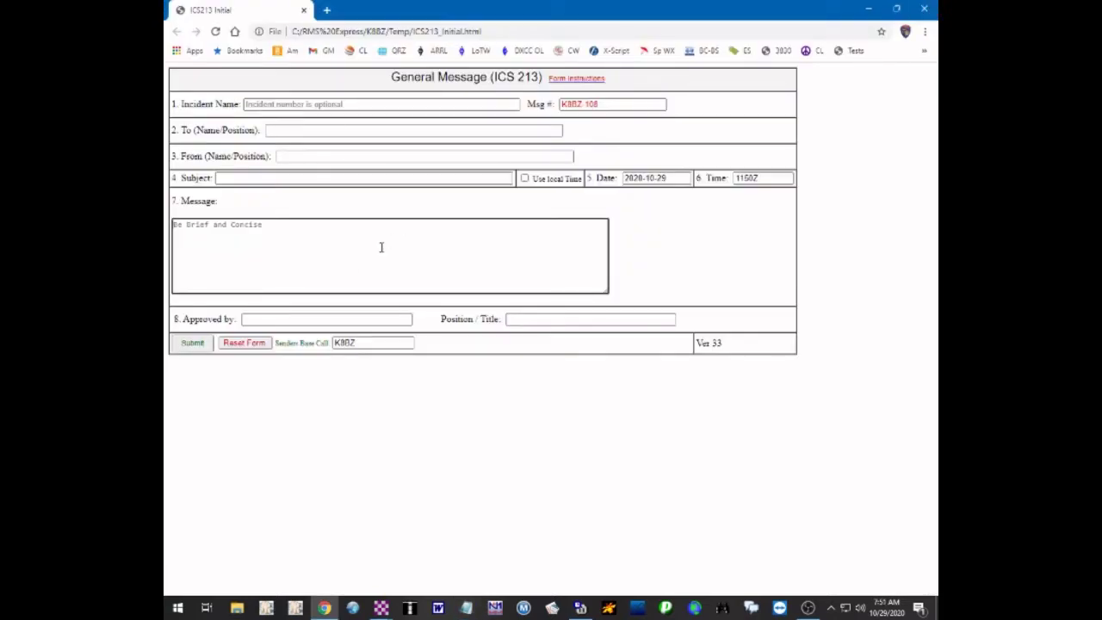
pyautogui.hotkey('ctrl', 'v')
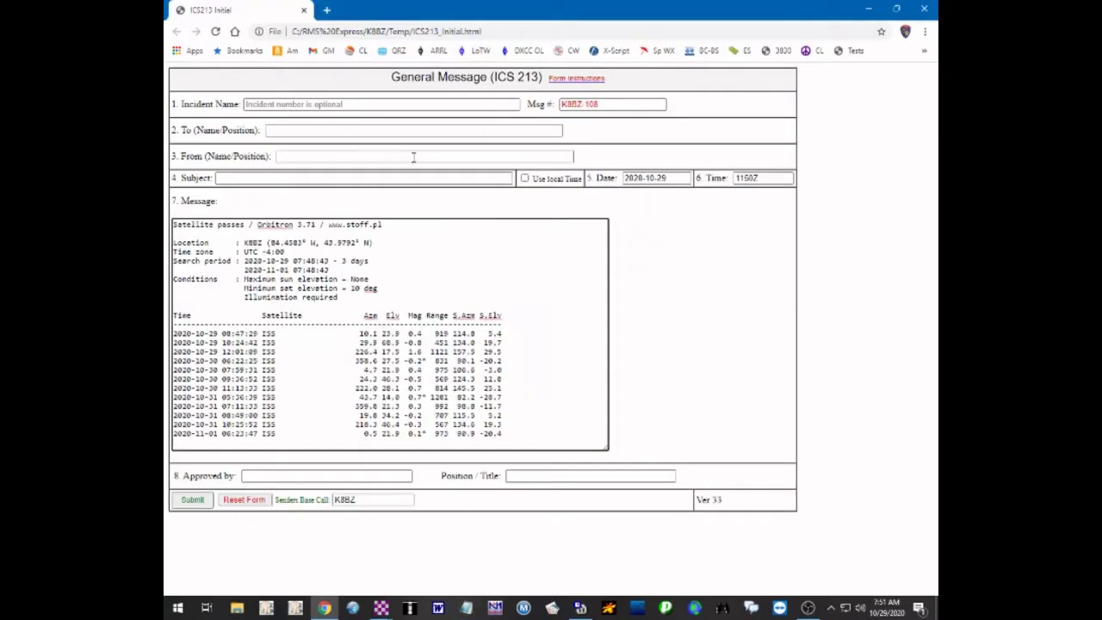
pyautogui.click(361, 104)
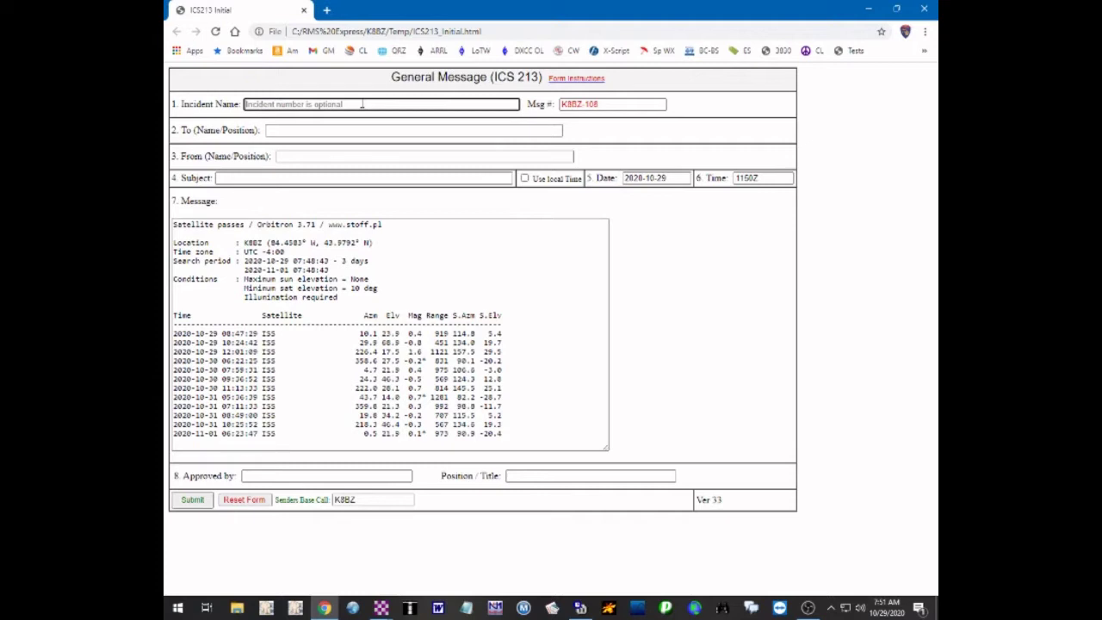
# Enter Incident 'P2P Session', To 'P2P Participants', the sender in From, Subject 'Test Message', with local time
pyautogui.write('P2P Session')
pyautogui.press('Tab')
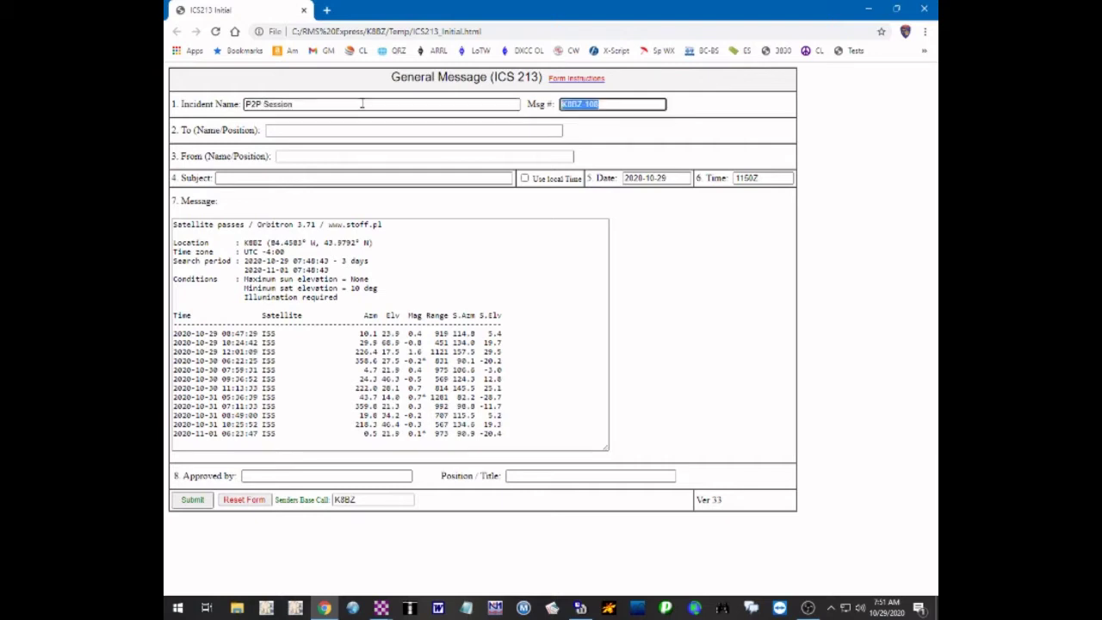
pyautogui.press('Tab')
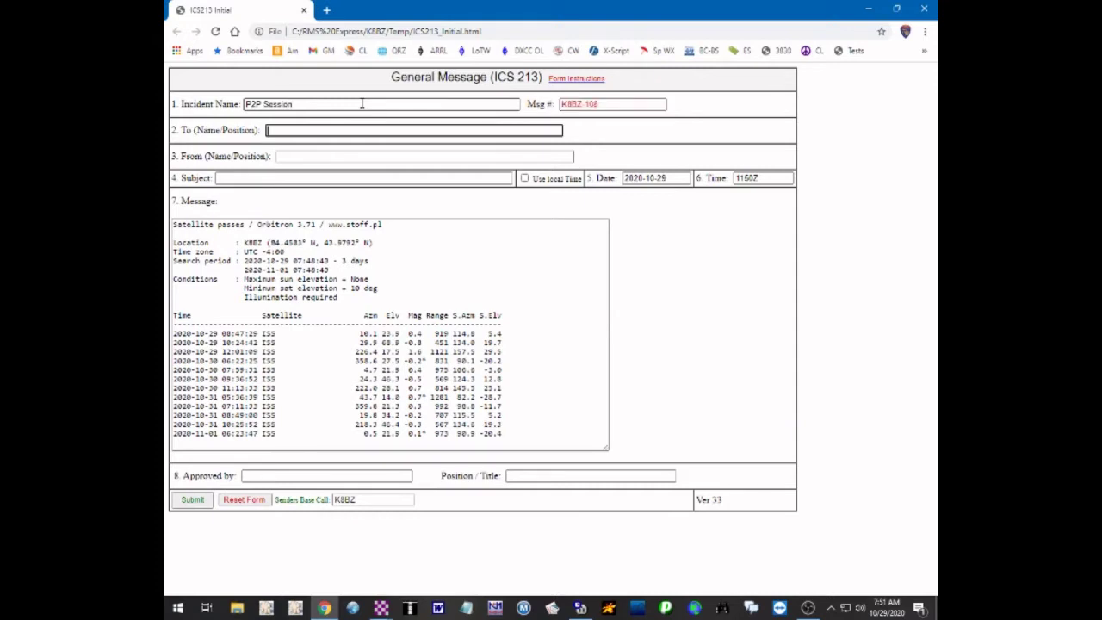
pyautogui.write('P2P Participants')
pyautogui.press('Tab')
pyautogui.write('Steve Wuelfing, K8BZ')
pyautogui.press('Tab')
pyautogui.write('Test Message')
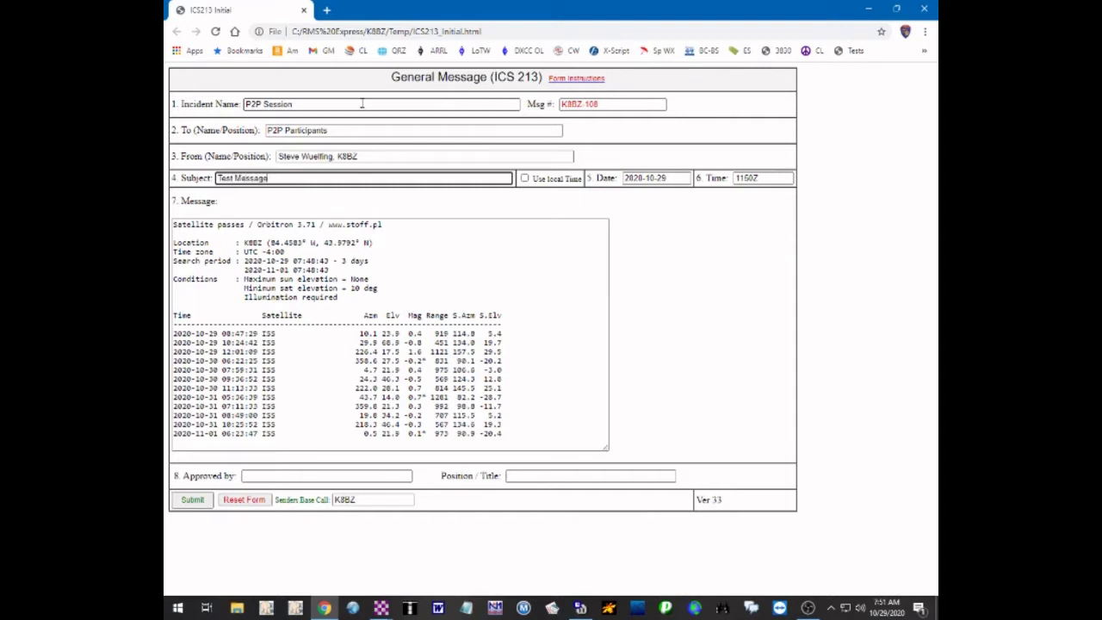
pyautogui.press('Tab')
pyautogui.press('space')
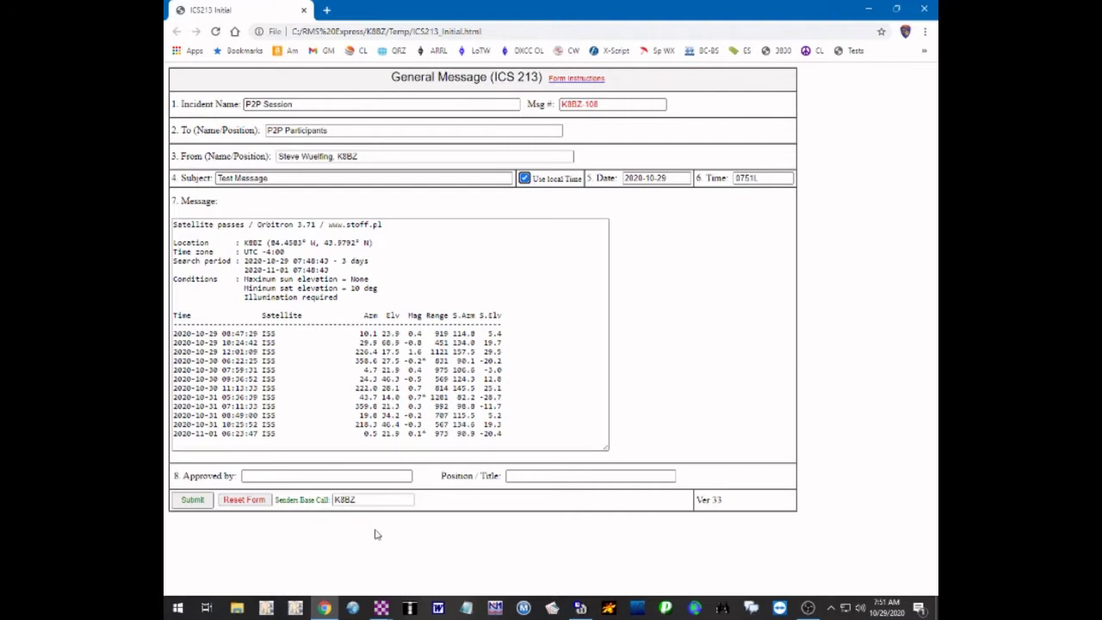
# Enter the sender as Approved by, Position/Title 'ACF Gladwin County', and submit the form
pyautogui.click(395, 479)
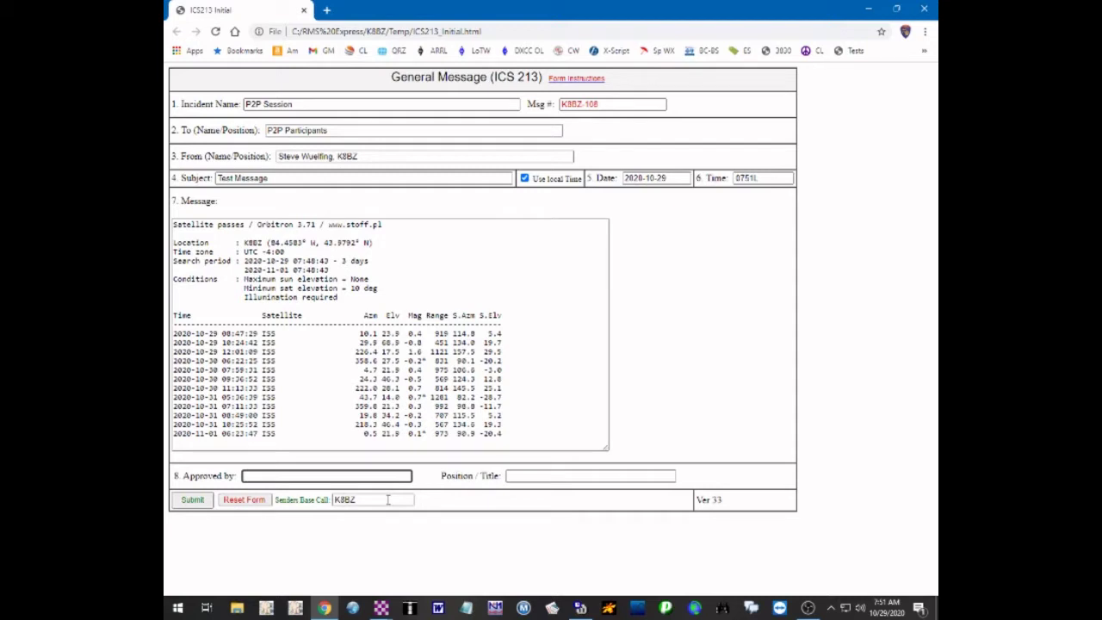
pyautogui.write('Steve Wuelfing, K8BZ')
pyautogui.press('Tab')
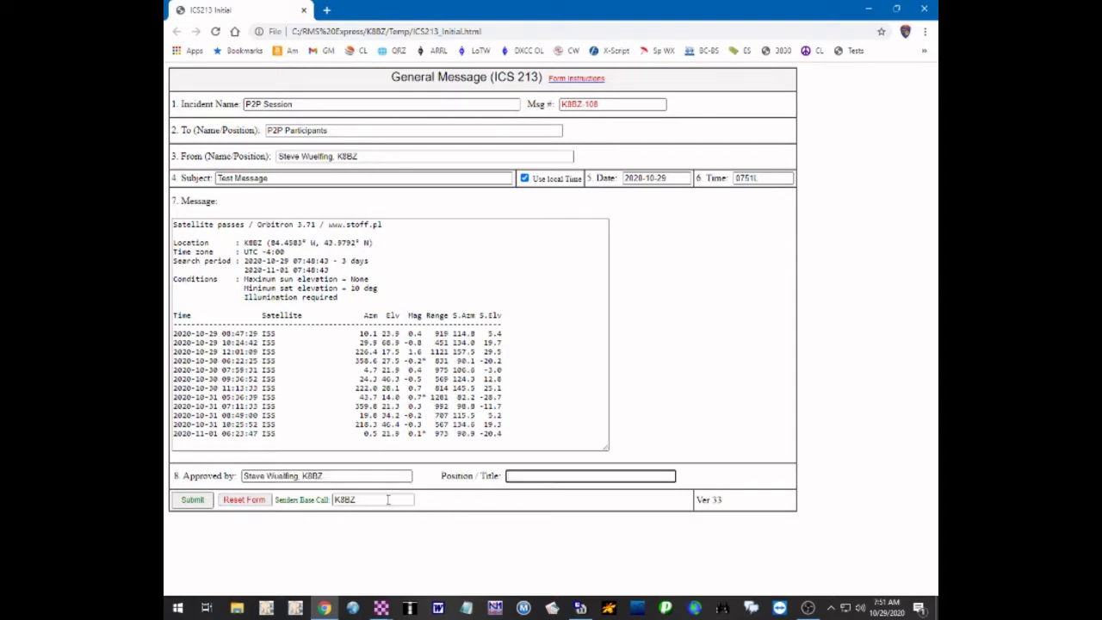
pyautogui.write('ACF Gladwin County')
pyautogui.click(196, 501)
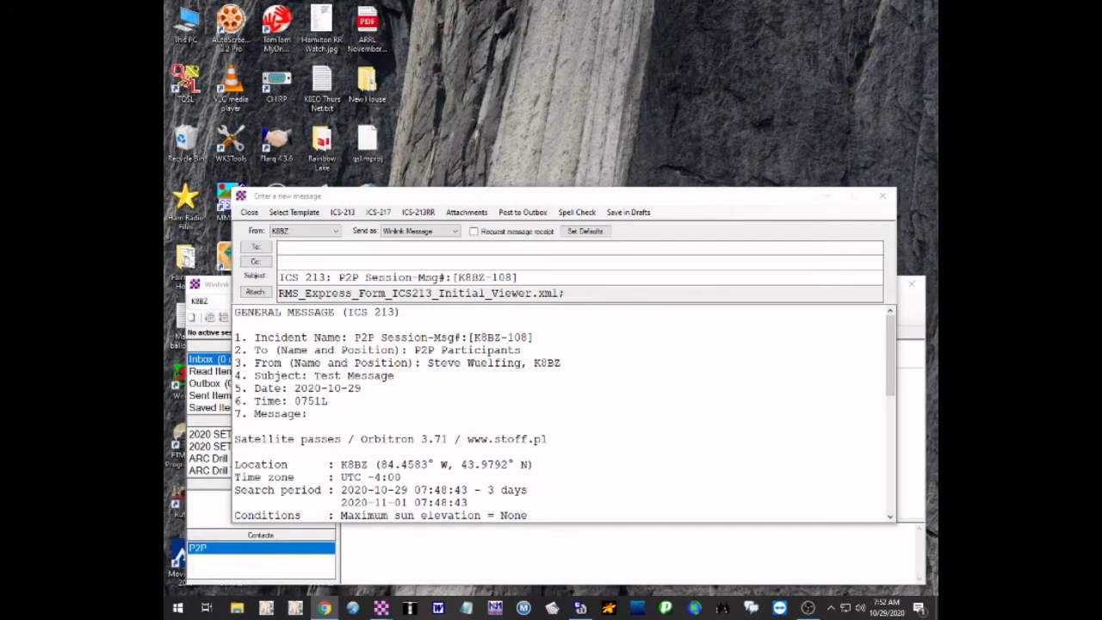
# Address the ICS 213 message to Group P2P and set Send as to Peer-to-Peer Message
pyautogui.click(578, 244)
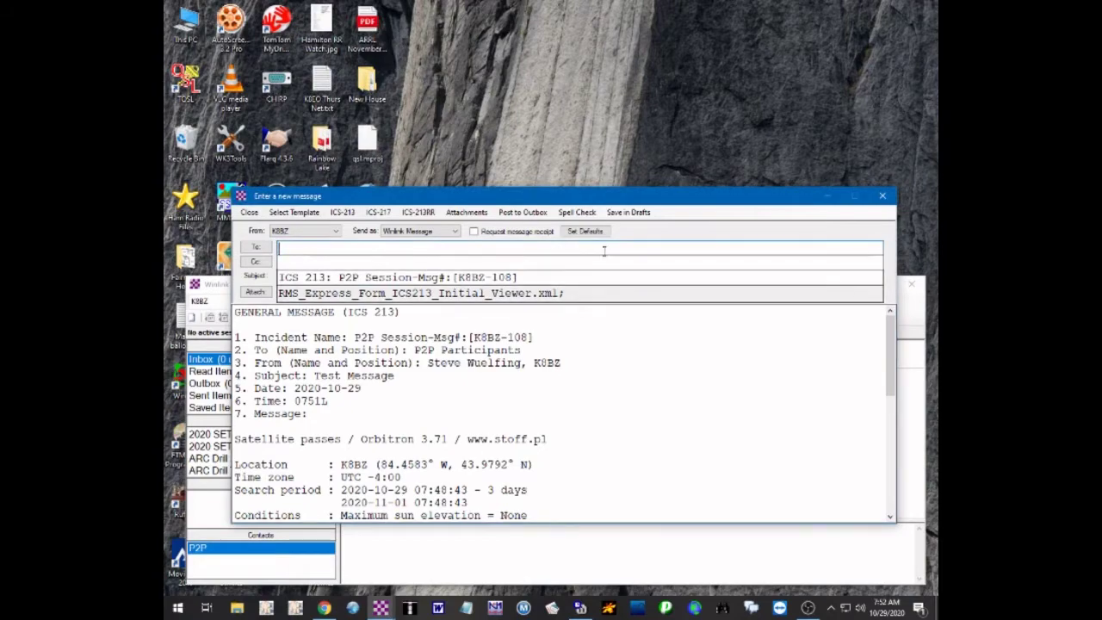
pyautogui.moveTo(680, 187); pyautogui.dragTo(680, 24)
pyautogui.scroll(-3, 675, 311)
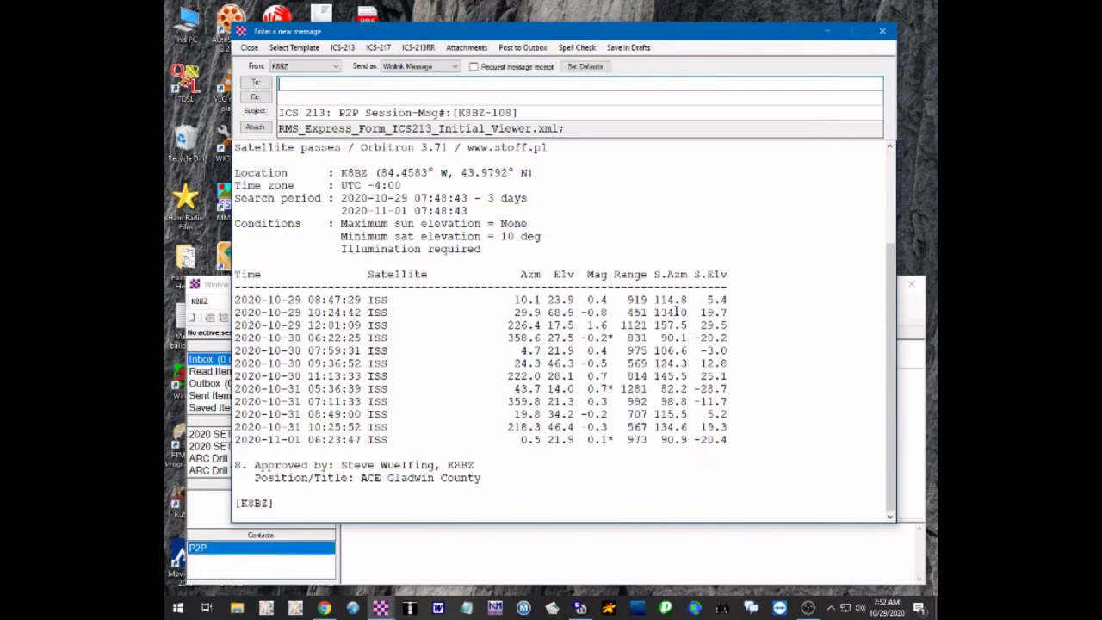
pyautogui.scroll(3, 676, 308)
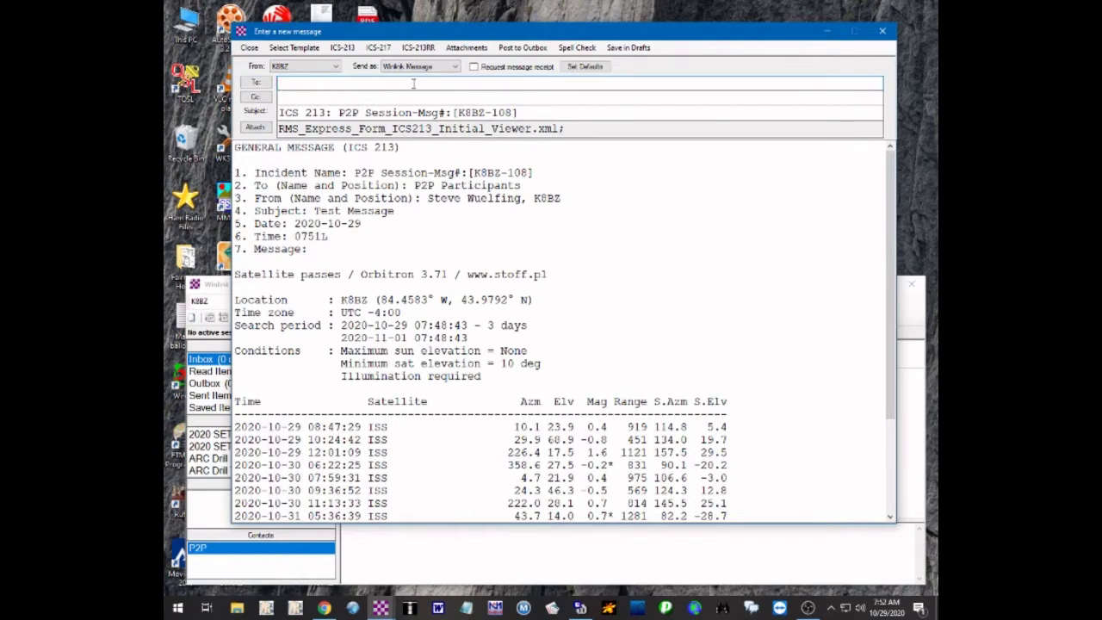
pyautogui.click(256, 84)
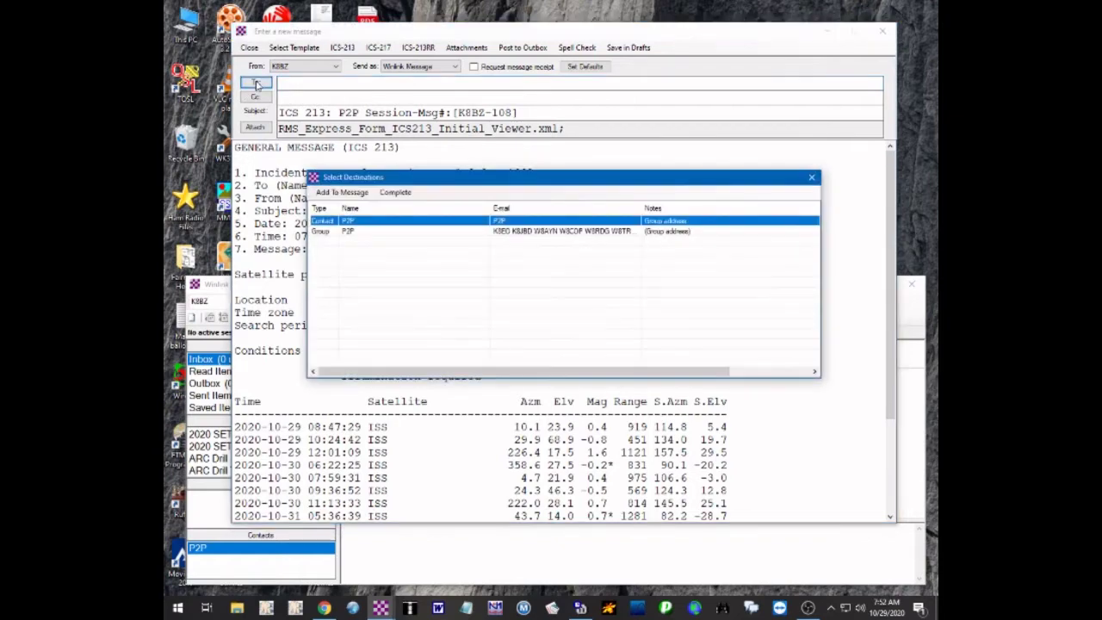
pyautogui.click(352, 232)
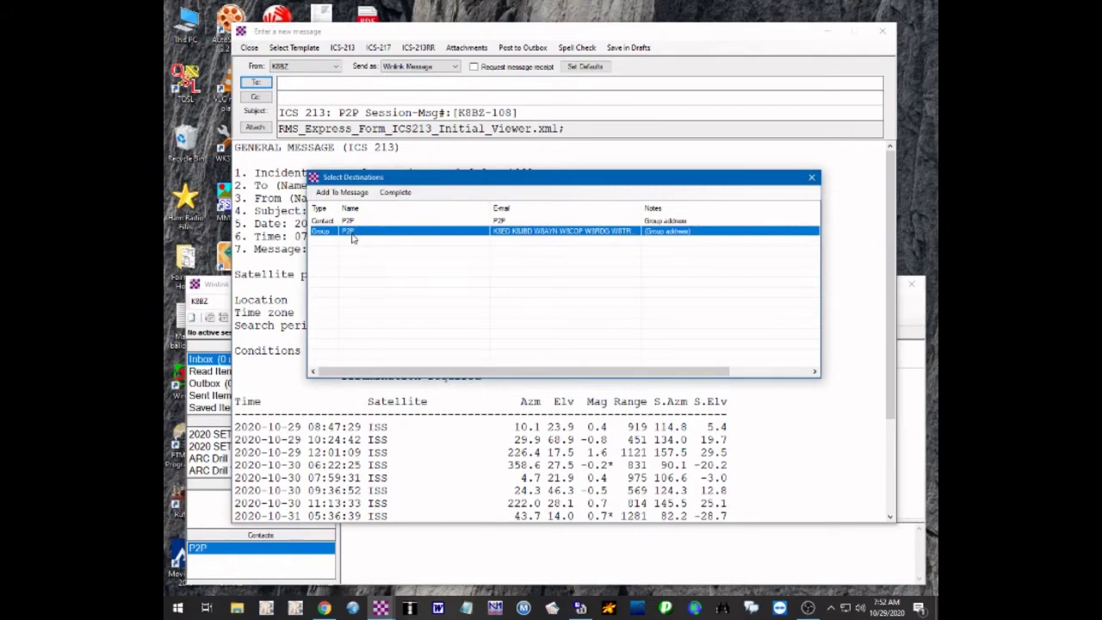
pyautogui.doubleClick(352, 233)
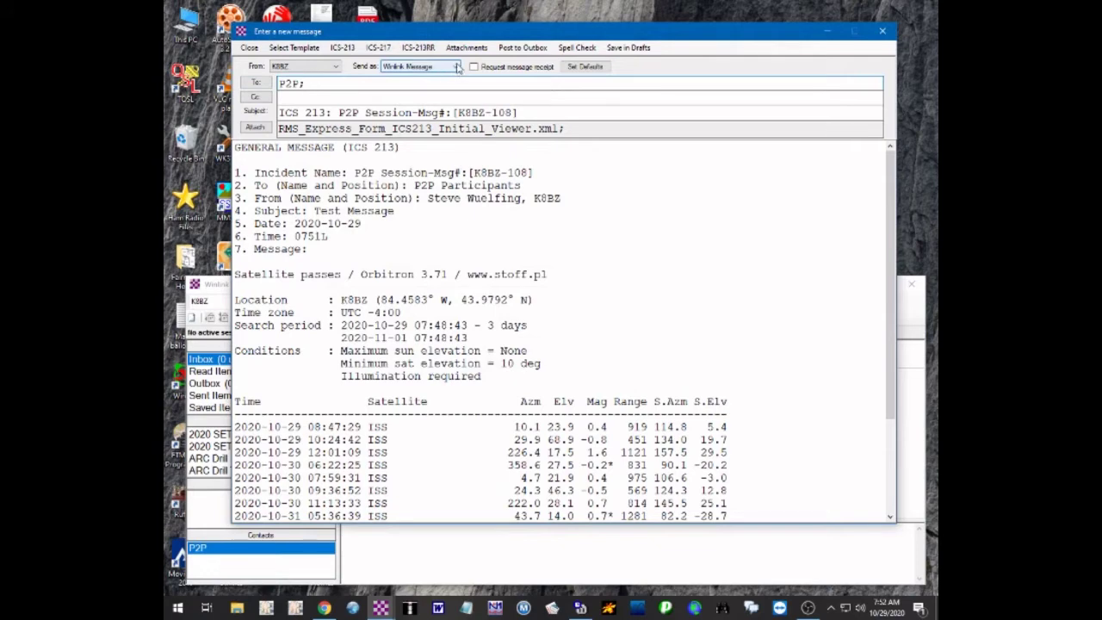
pyautogui.click(457, 68)
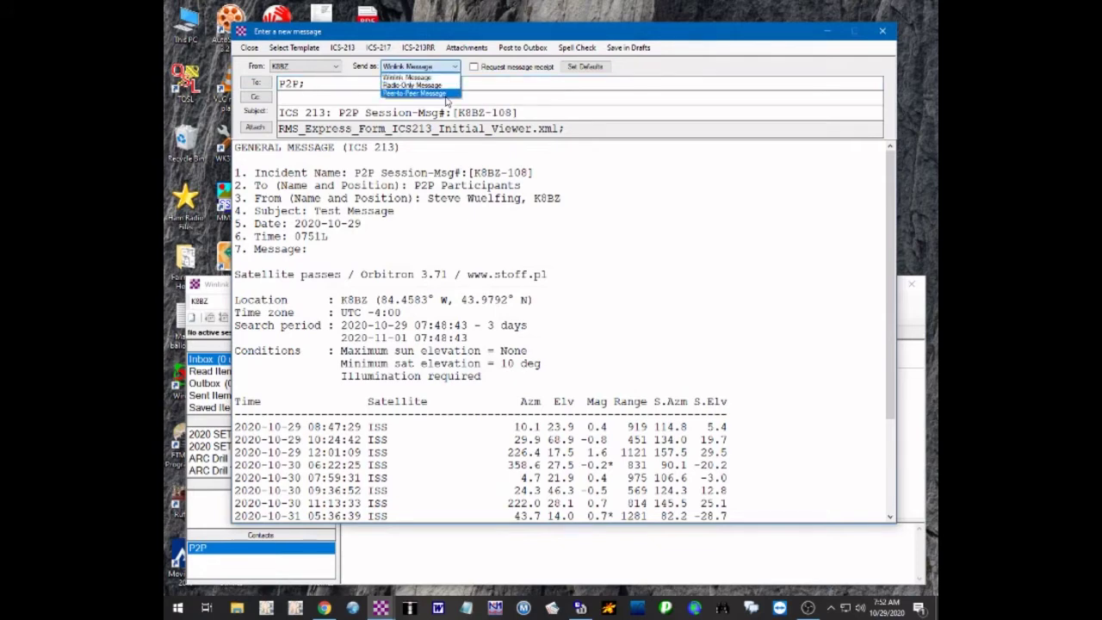
pyautogui.click(445, 93)
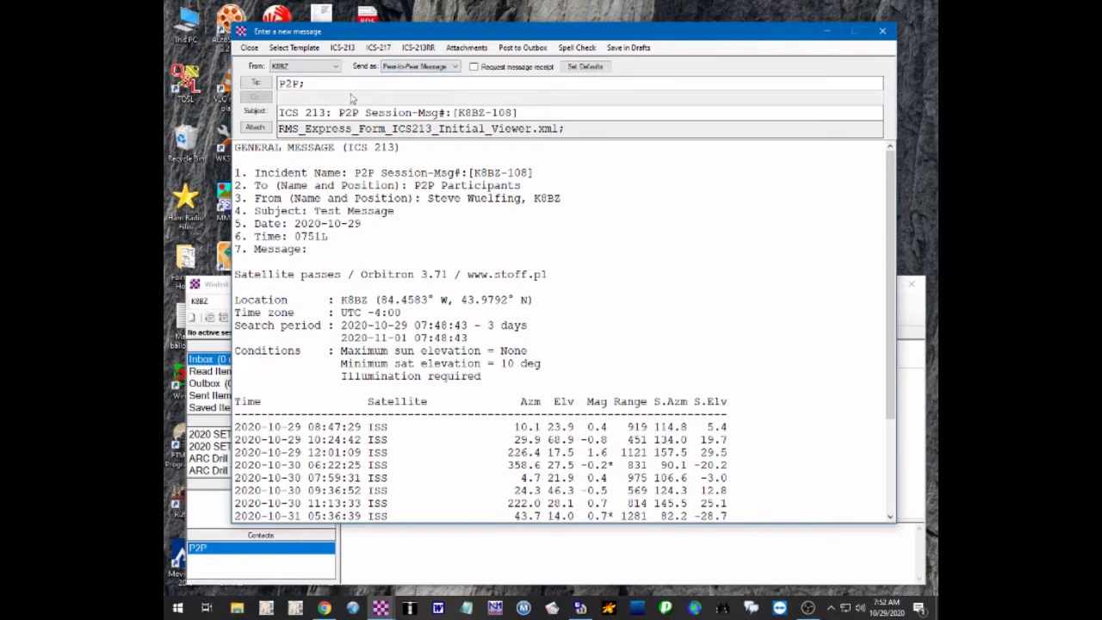
# Post the P2P Session message to the Outbox, queuing 16 copies, one per P2P member
pyautogui.moveTo(395, 34); pyautogui.dragTo(494, 35)
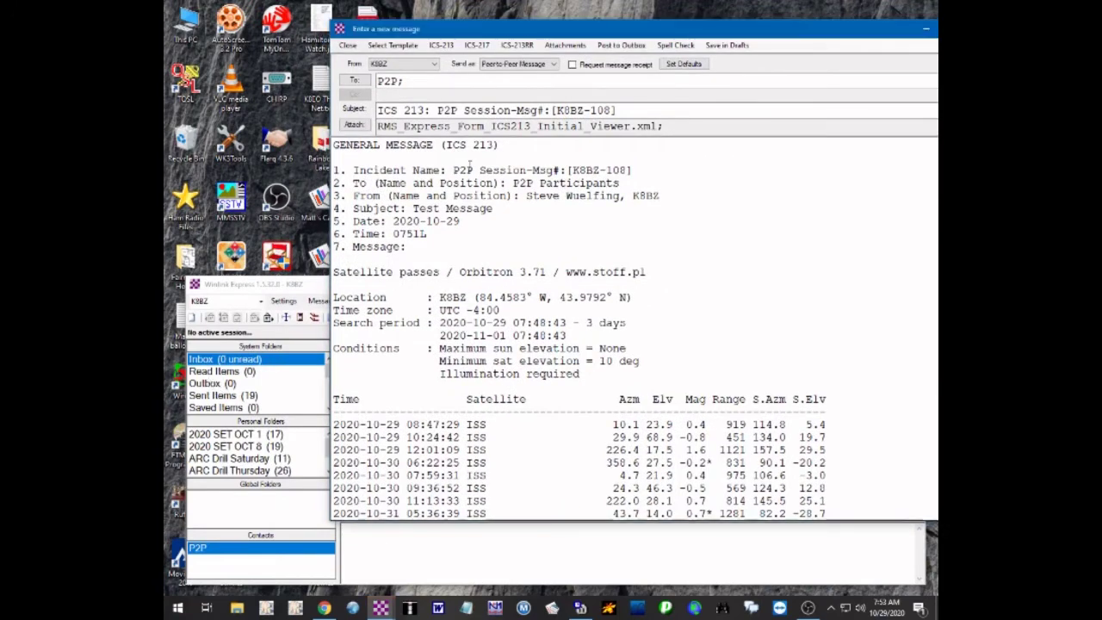
pyautogui.moveTo(677, 32); pyautogui.dragTo(565, 30)
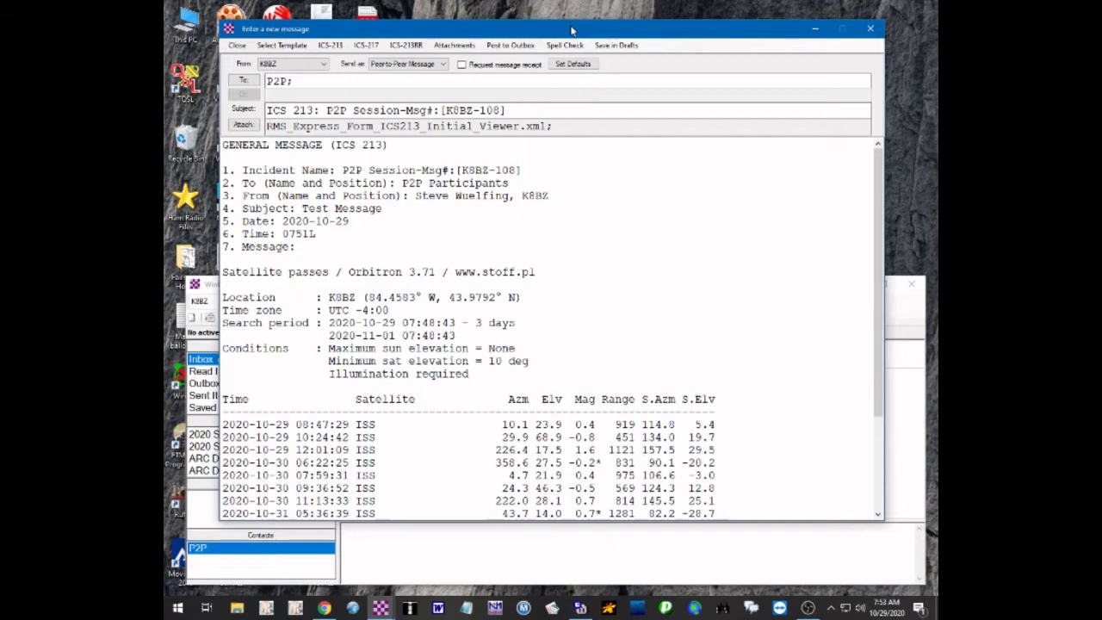
pyautogui.moveTo(572, 31); pyautogui.dragTo(631, 11)
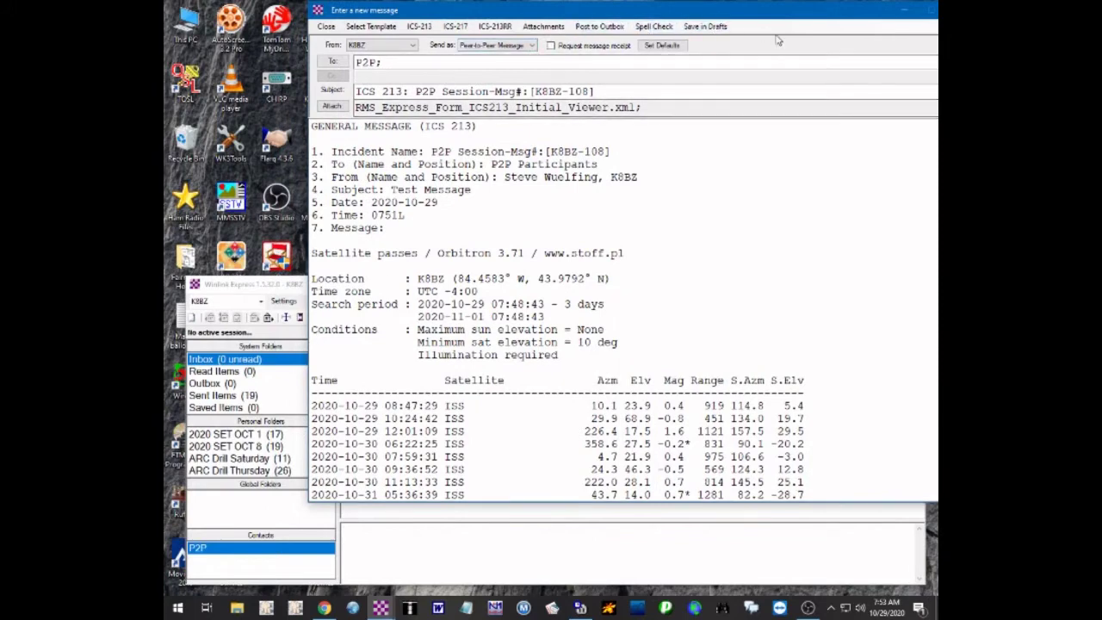
pyautogui.click(613, 29)
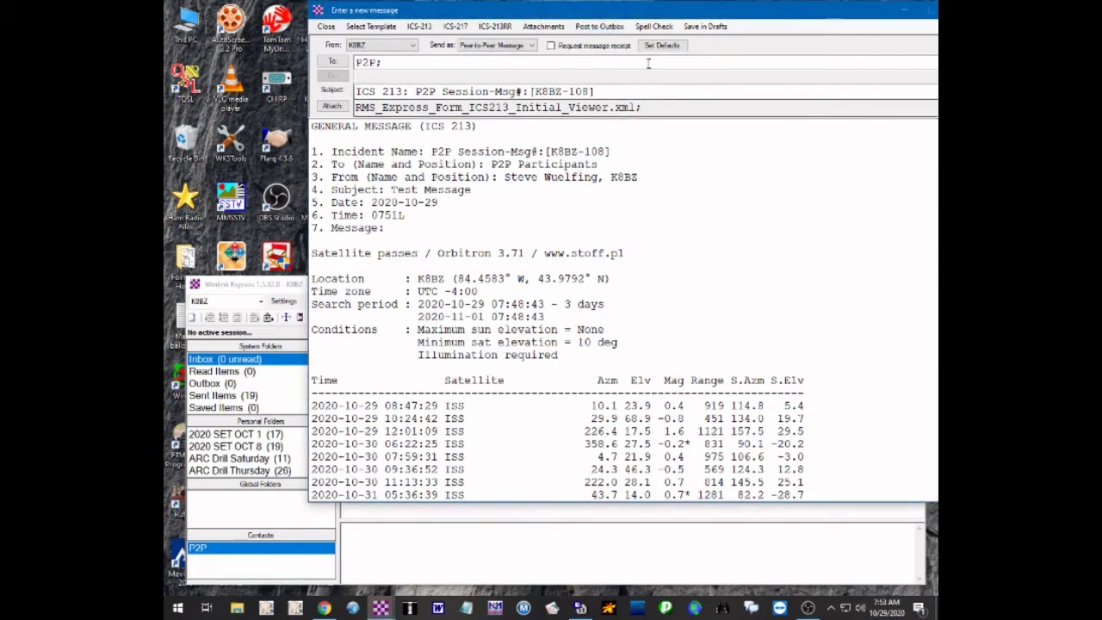
pyautogui.click(602, 28)
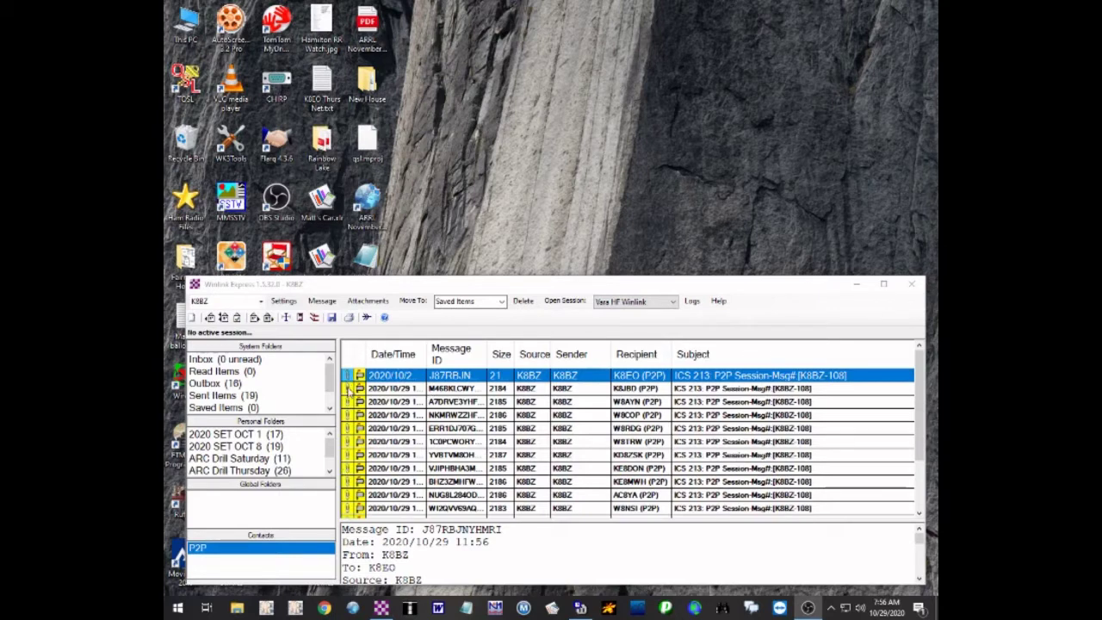
pyautogui.doubleClick(348, 389)
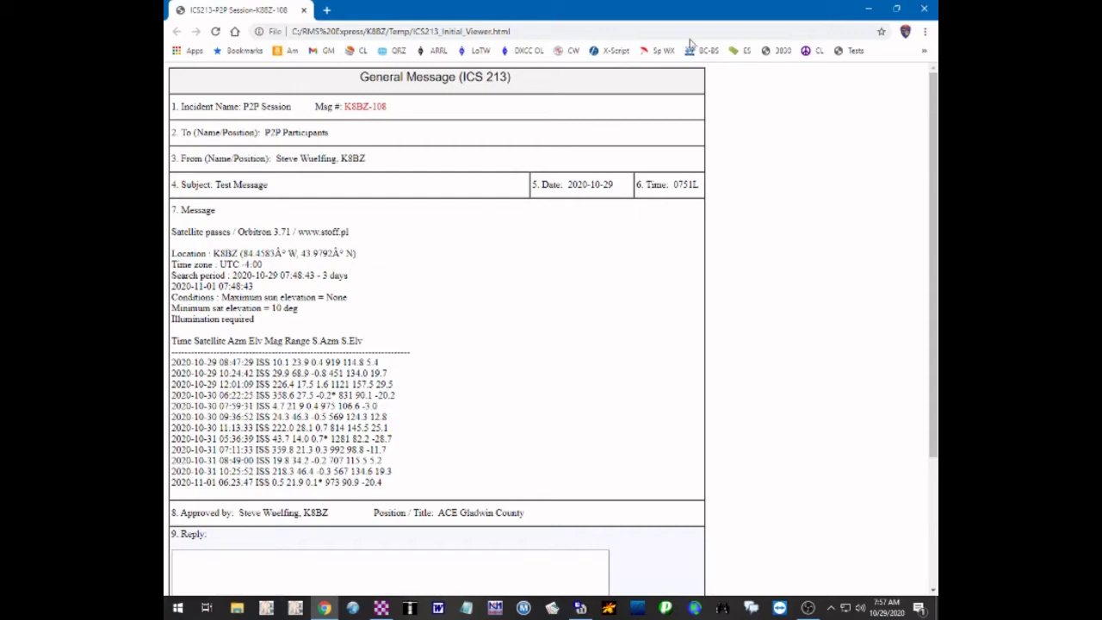
pyautogui.click(925, 10)
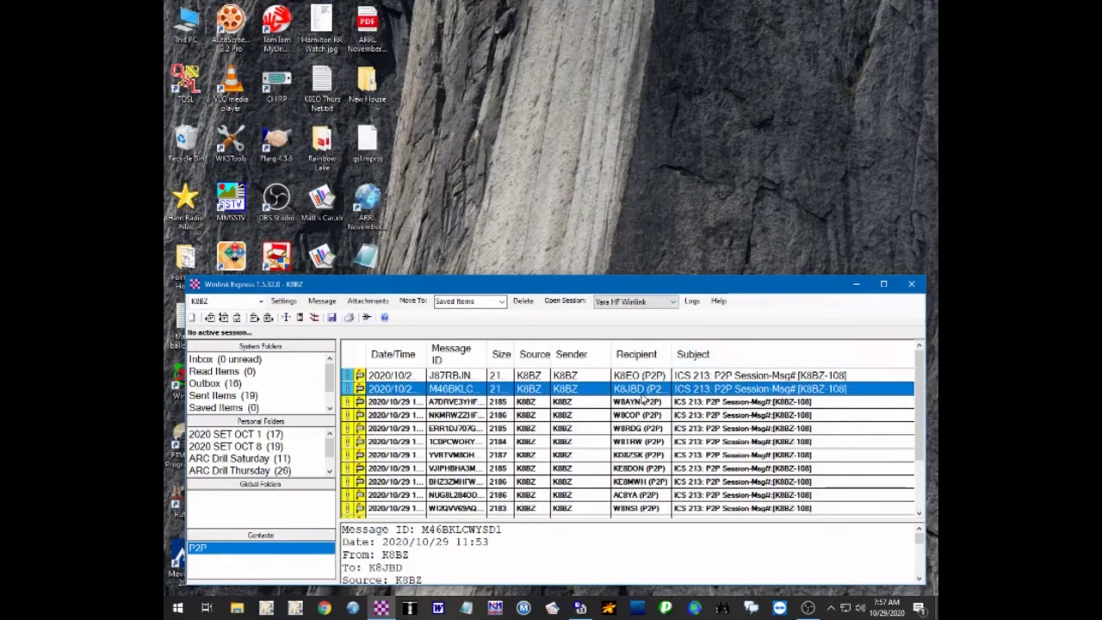
pyautogui.doubleClick(543, 392)
pyautogui.scroll(-4, 637, 207)
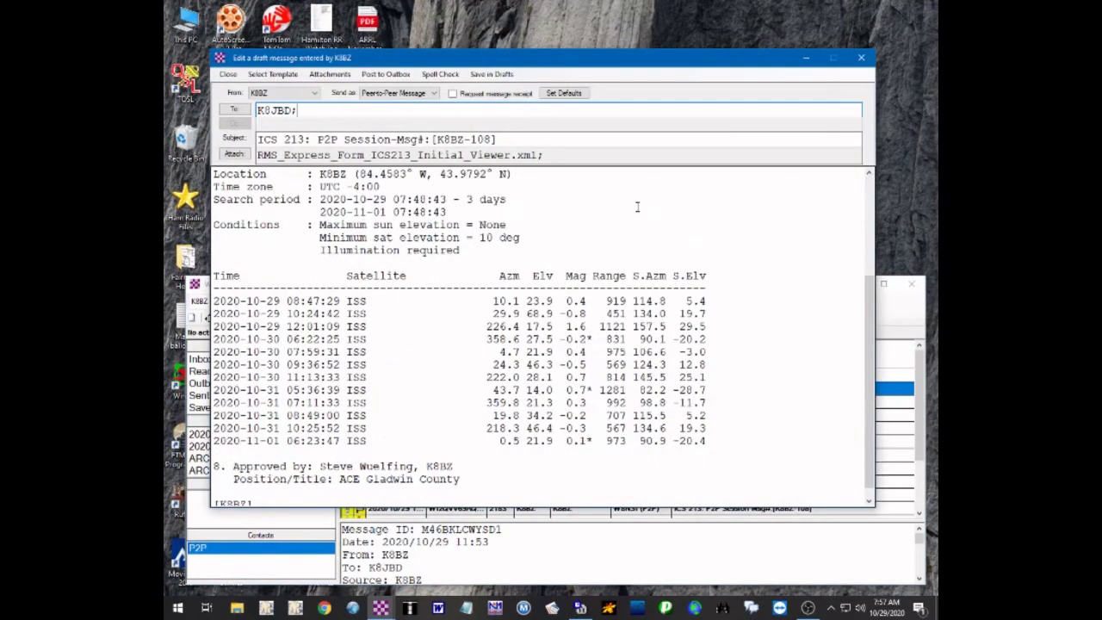
pyautogui.scroll(4, 637, 206)
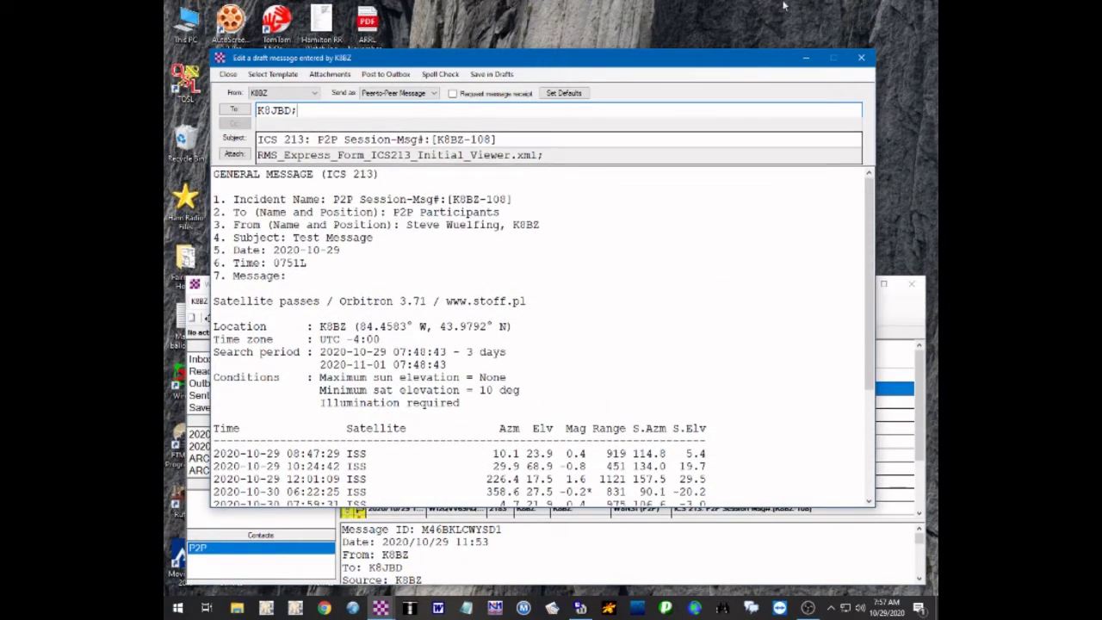
pyautogui.click(861, 59)
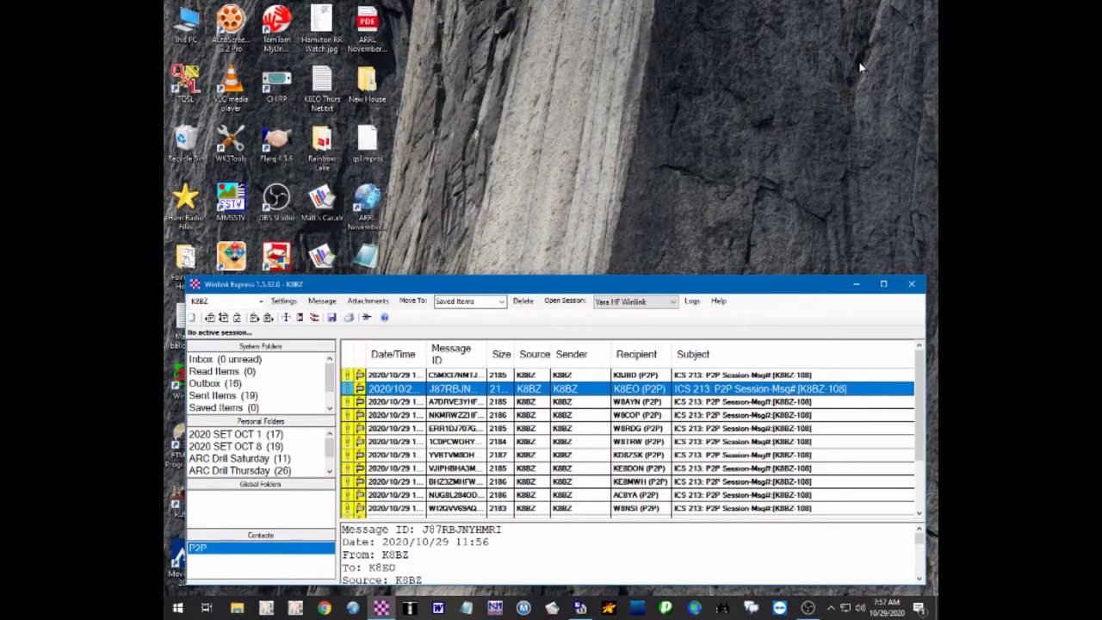
# Open a Vara HF Winlink session, switch it to Peer-to-Peer, and bring up the VARA HF modem
pyautogui.click(564, 301)
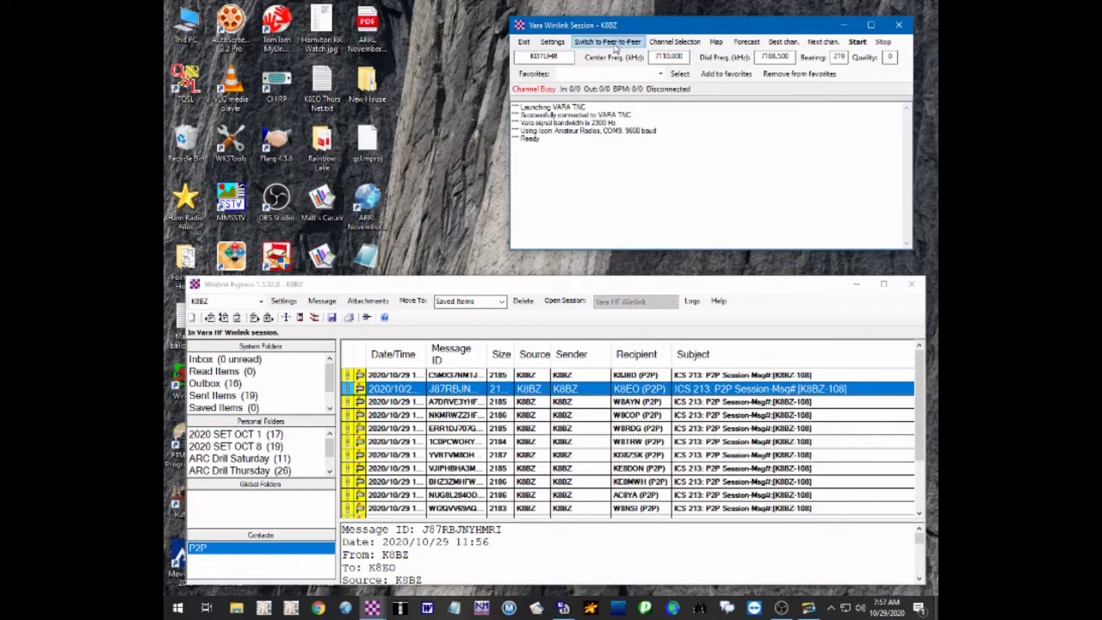
pyautogui.click(613, 44)
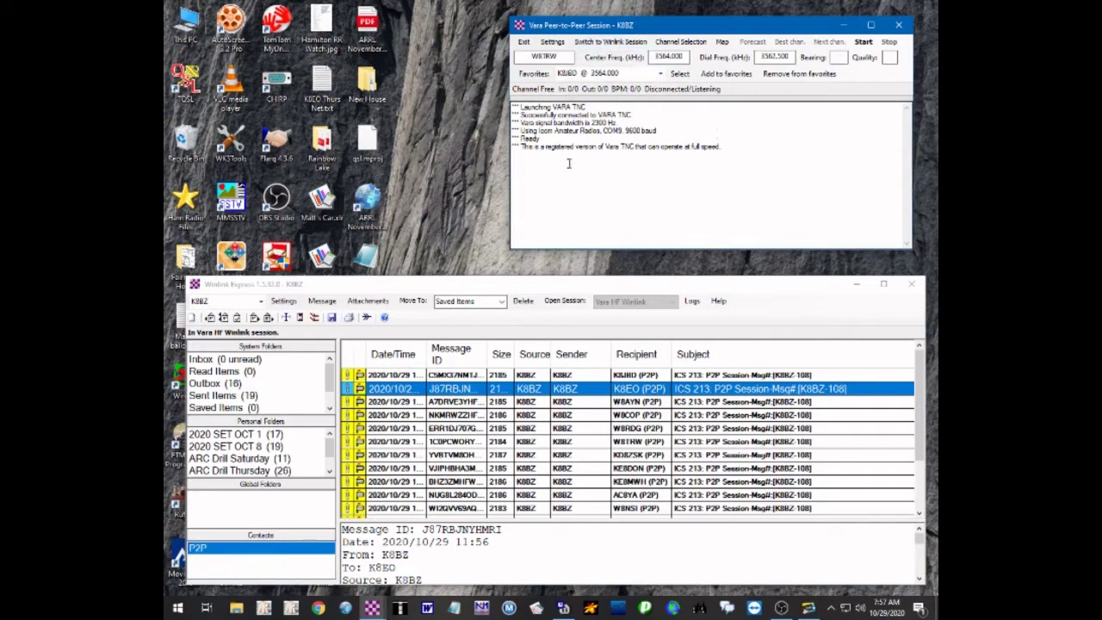
pyautogui.click(809, 607)
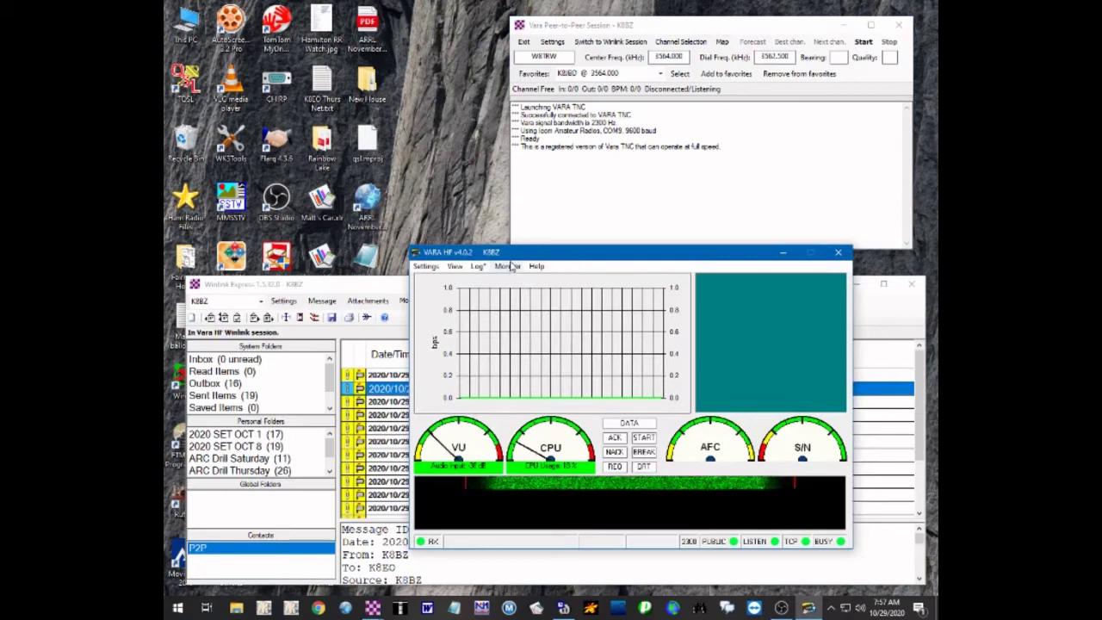
# Set VARA HF's Monitor option to ON
pyautogui.click(509, 267)
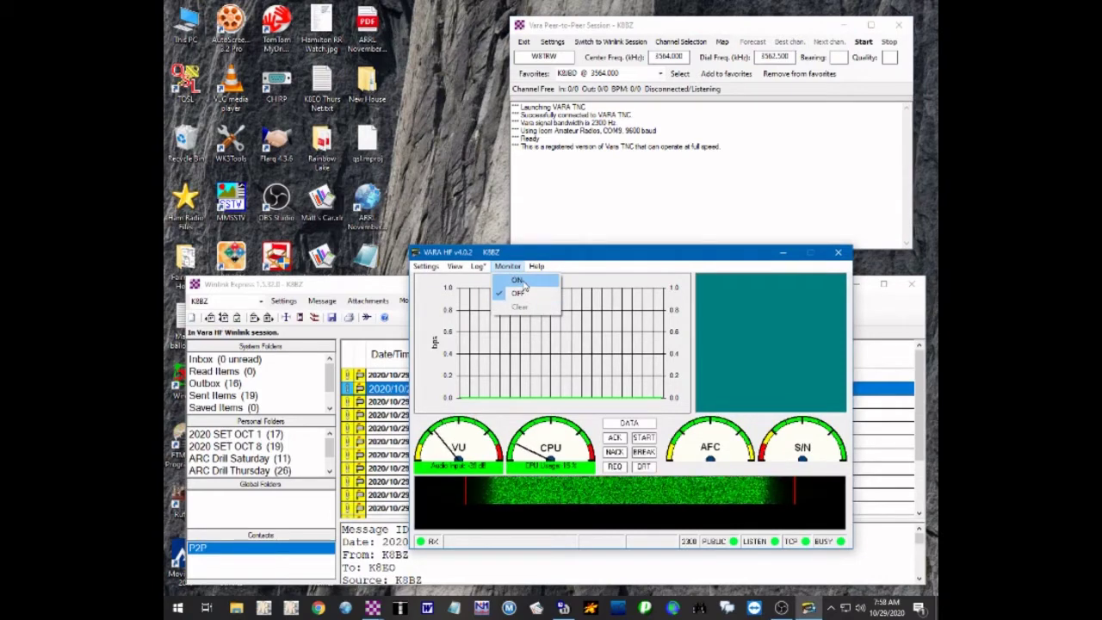
pyautogui.click(518, 280)
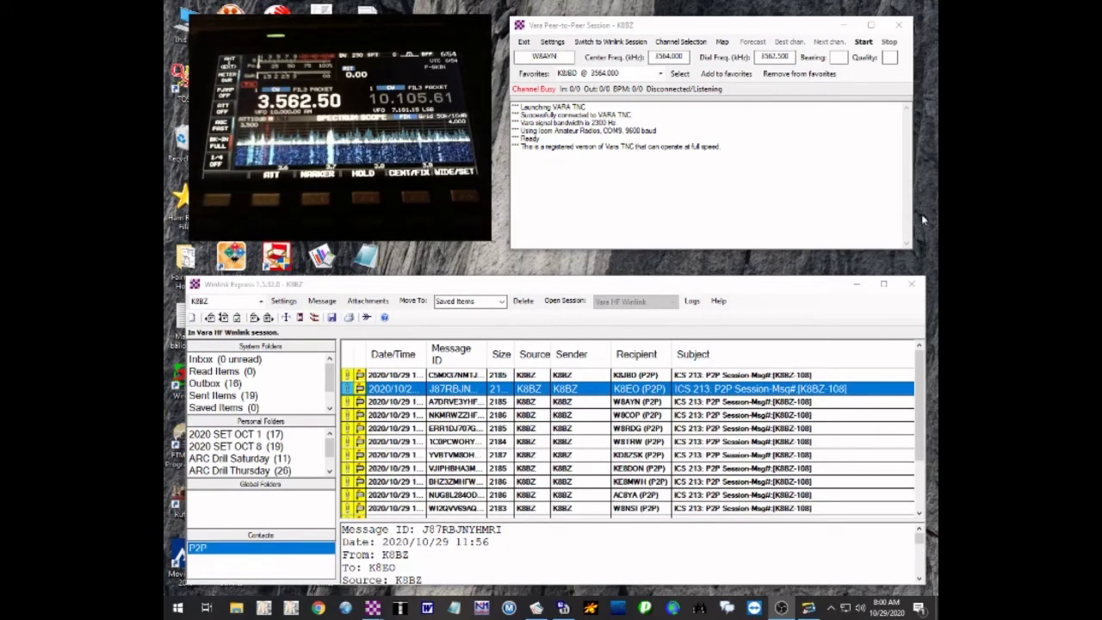
# Call the next recipient peer-to-peer despite the busy channel, and reposition the VARA HF modem window
pyautogui.click(863, 41)
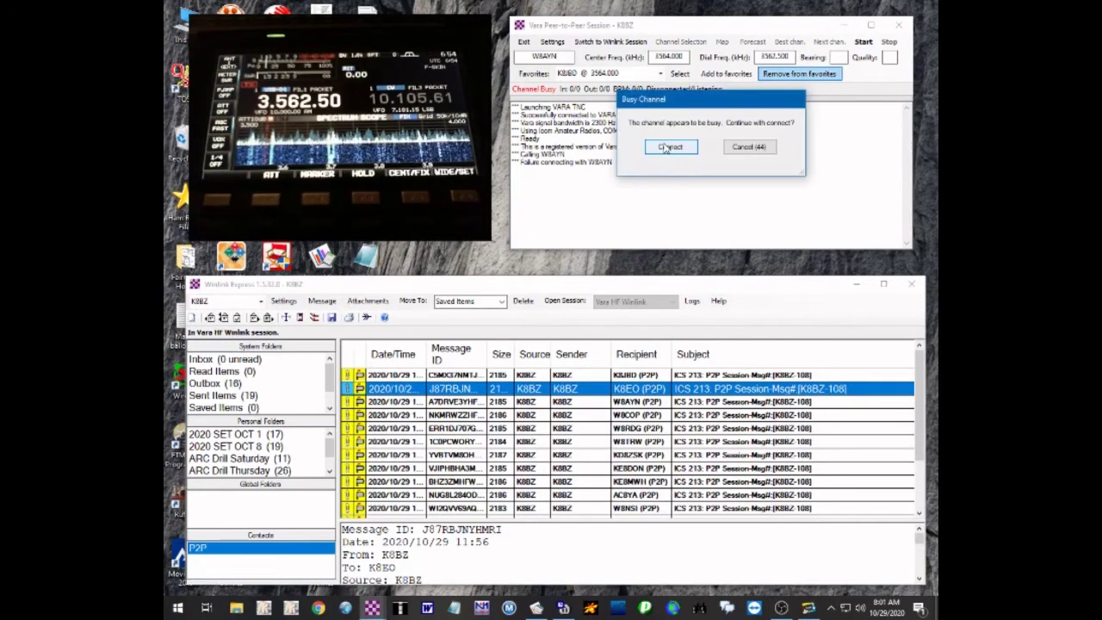
pyautogui.click(669, 148)
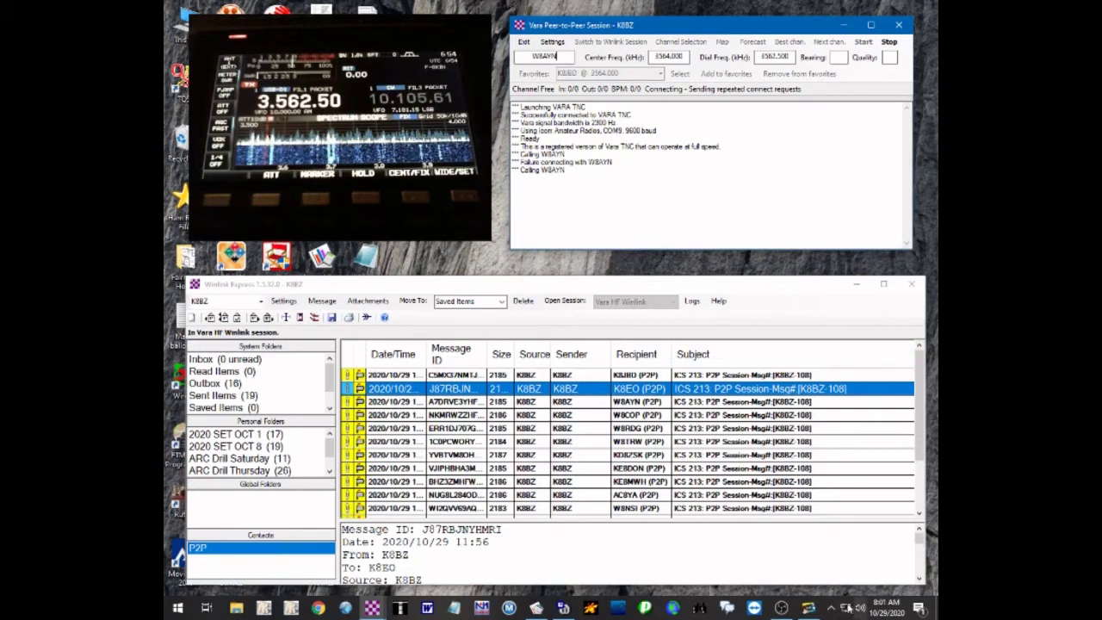
pyautogui.click(807, 609)
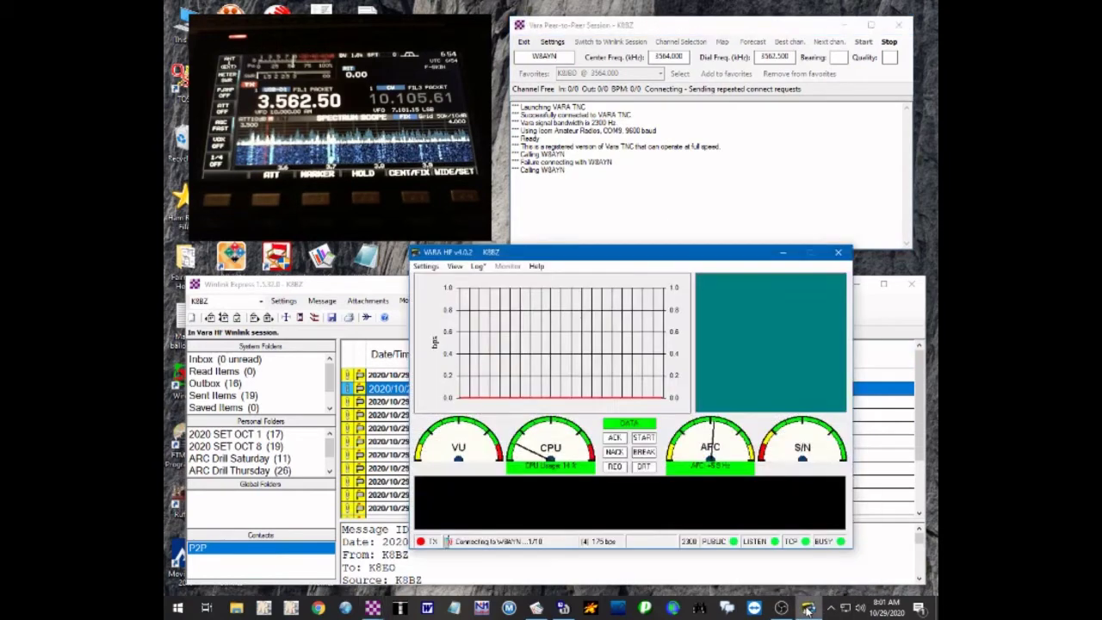
pyautogui.moveTo(611, 259); pyautogui.dragTo(650, 265)
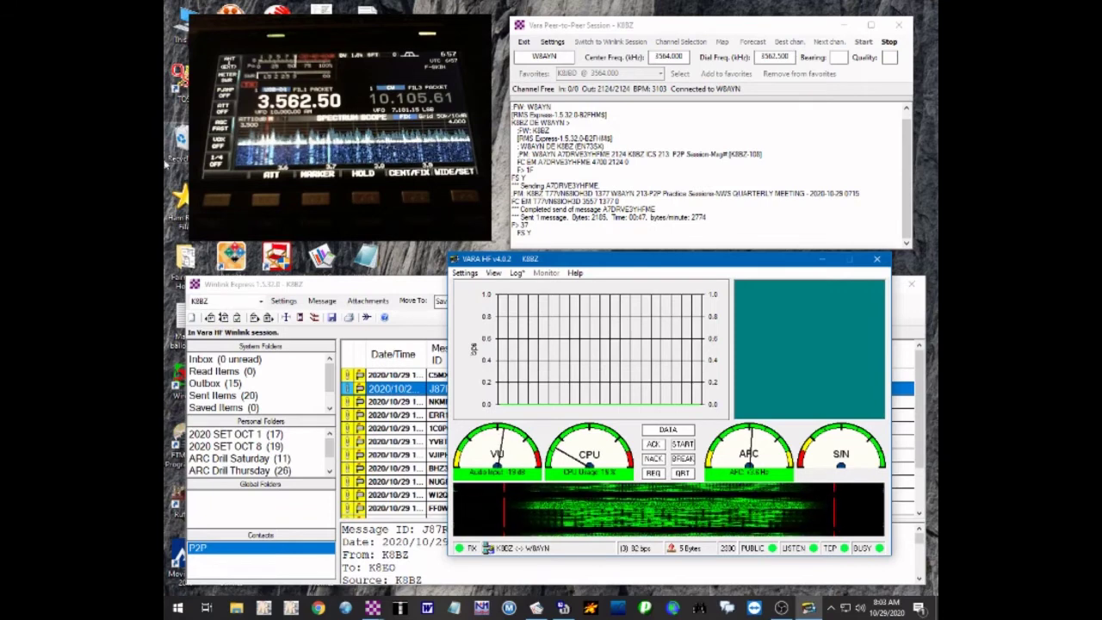
# Monitor the VARA modem and session log as the reply arrives and another 2182-byte message sends
pyautogui.moveTo(329, 383)
pyautogui.mouseDown()
pyautogui.moveTo(329, 402)
pyautogui.moveTo(331, 364)
pyautogui.mouseUp()
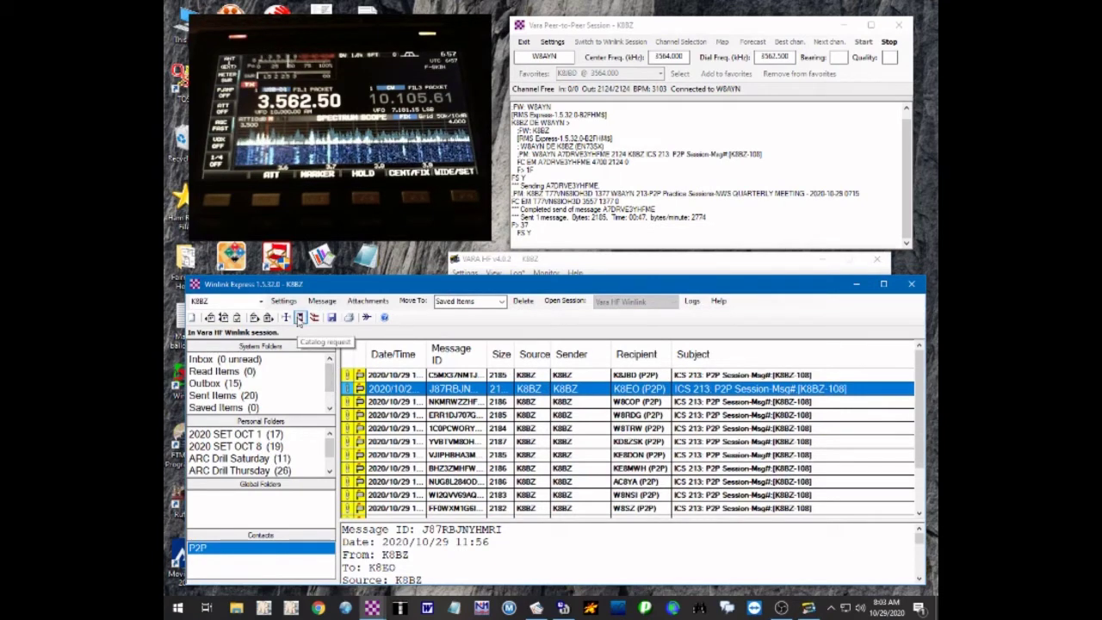
pyautogui.click(587, 260)
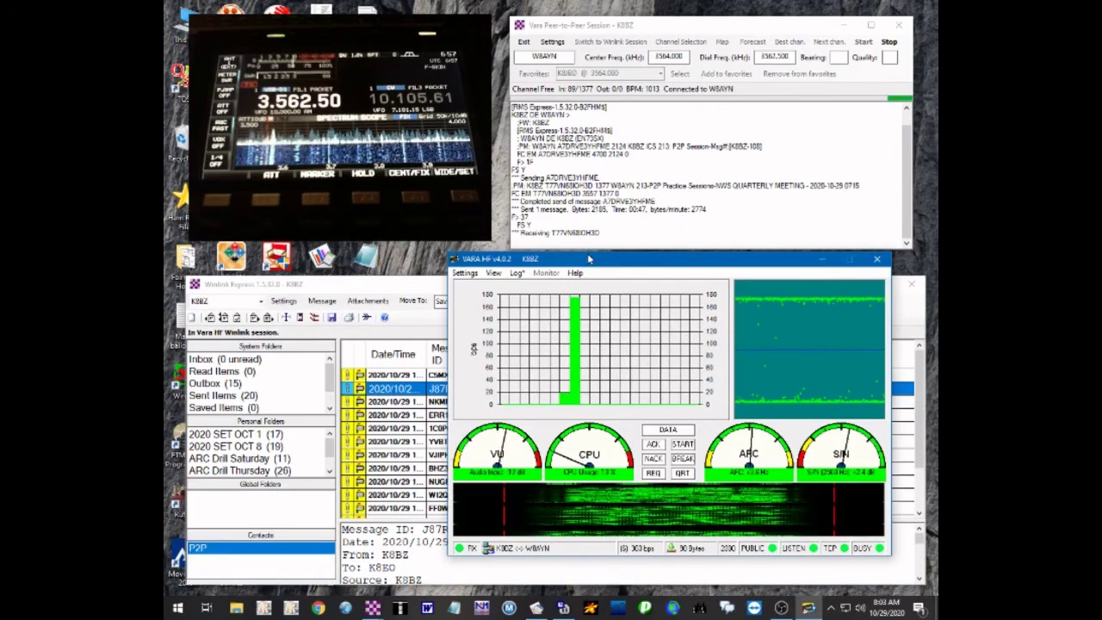
pyautogui.click(898, 104)
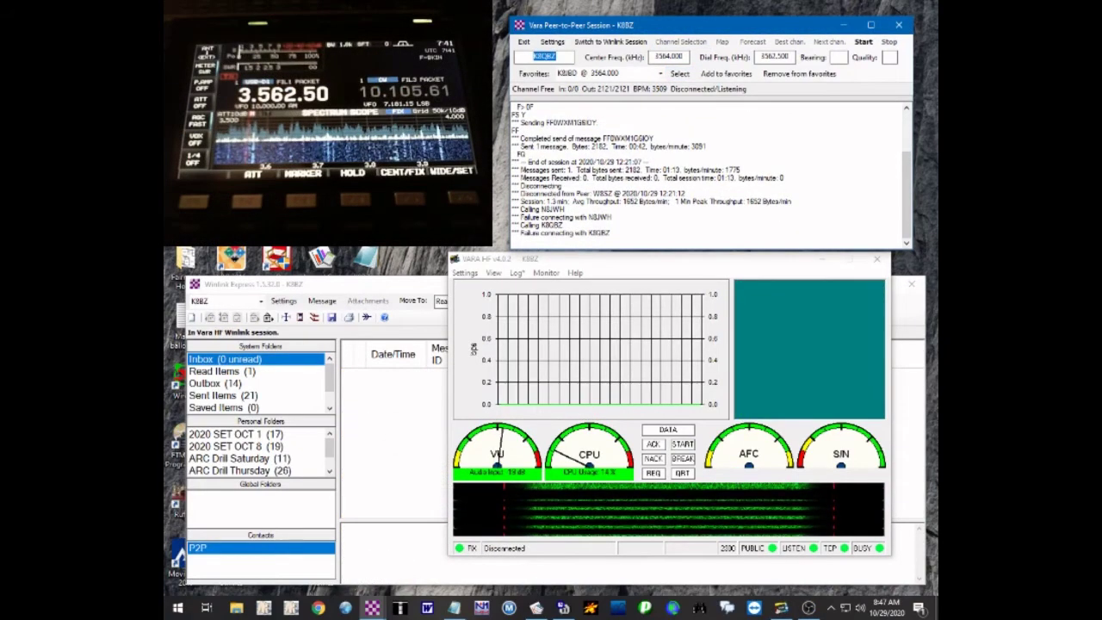
# Enter the next peer station's callsign and start a peer-to-peer call to it
pyautogui.write('AC3YA')
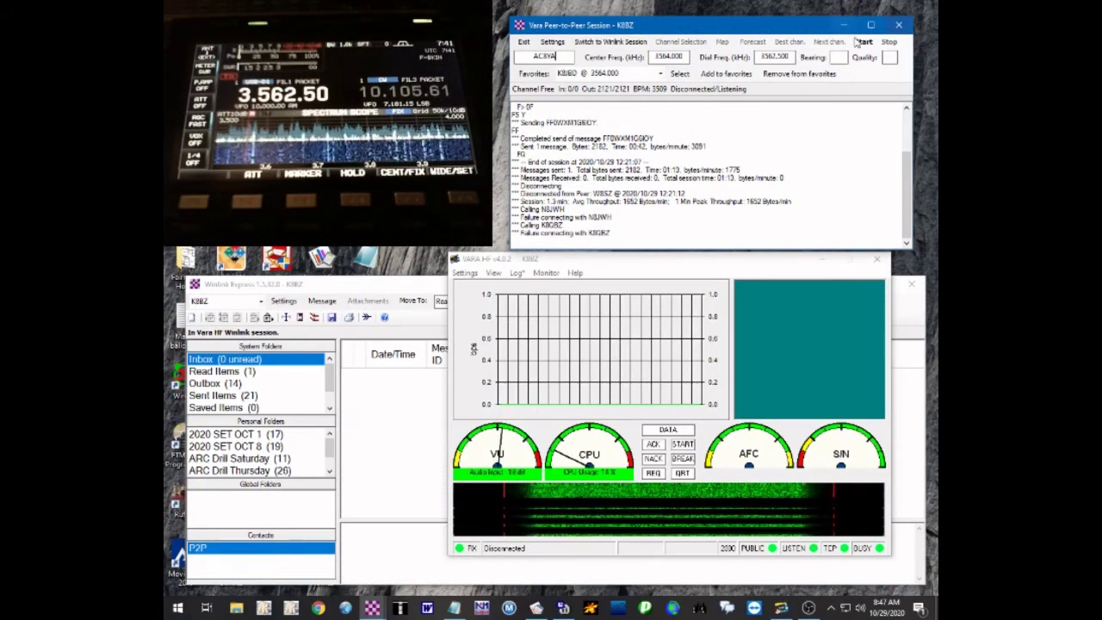
pyautogui.click(864, 42)
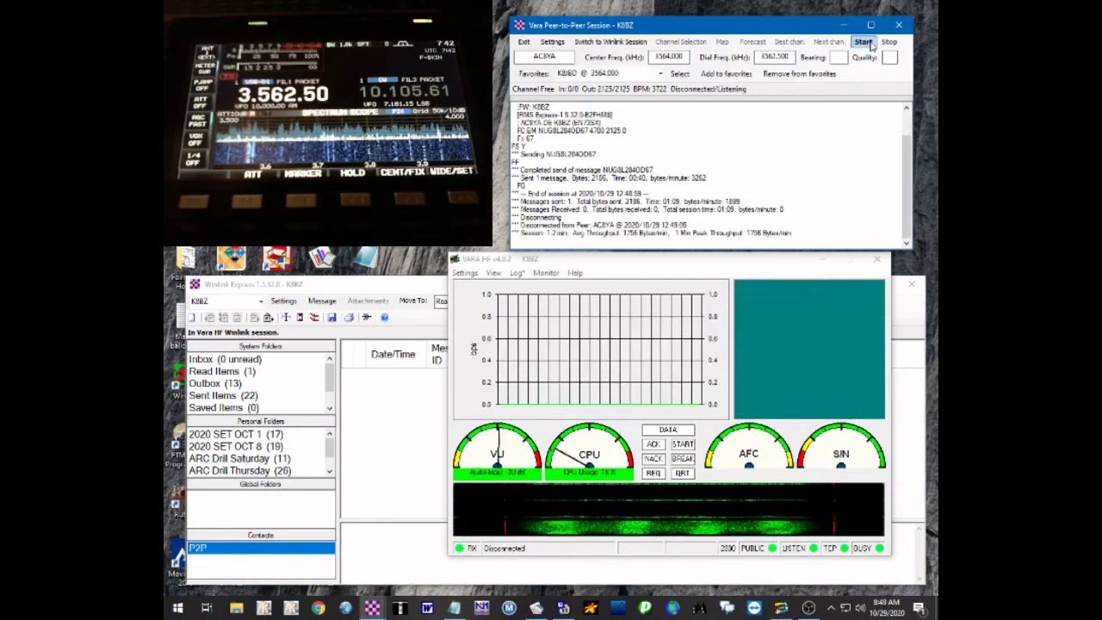
# Start the peer-to-peer connection so the outgoing ICS-213 sends and the incoming one downloads
pyautogui.click(868, 44)
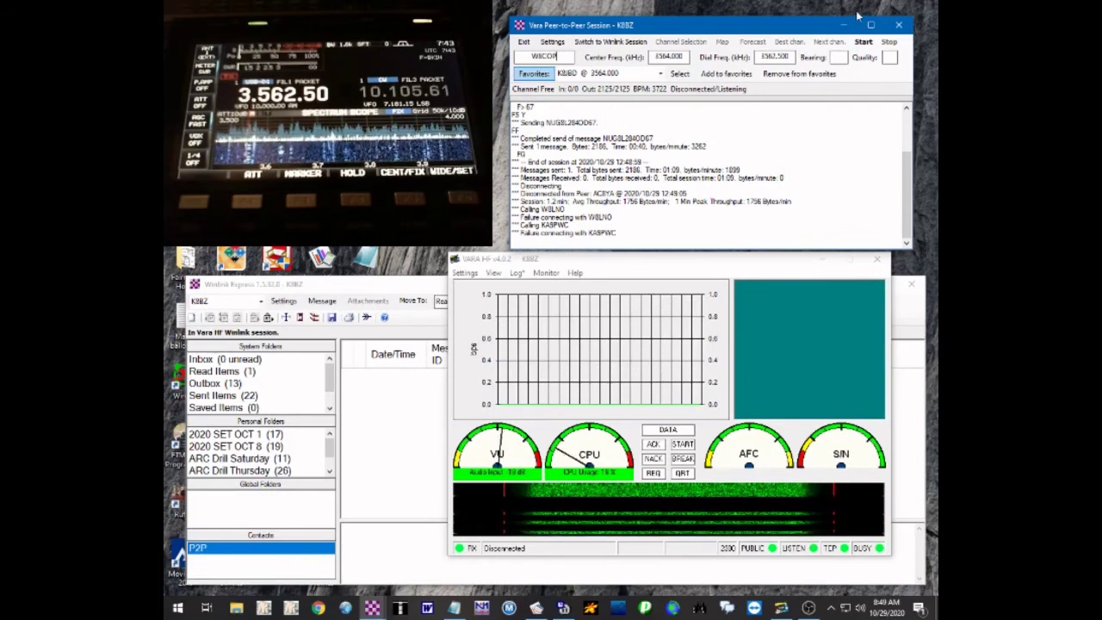
pyautogui.click(864, 42)
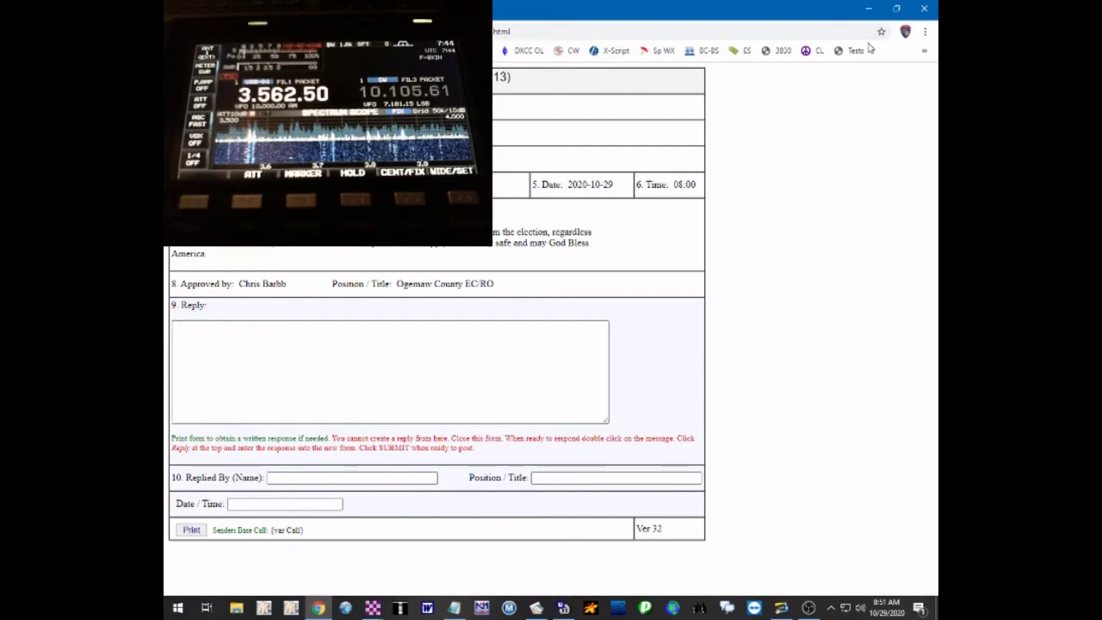
# Close the ICS-213 form, reopen the received election message from Read Items, then close it again
pyautogui.click(925, 10)
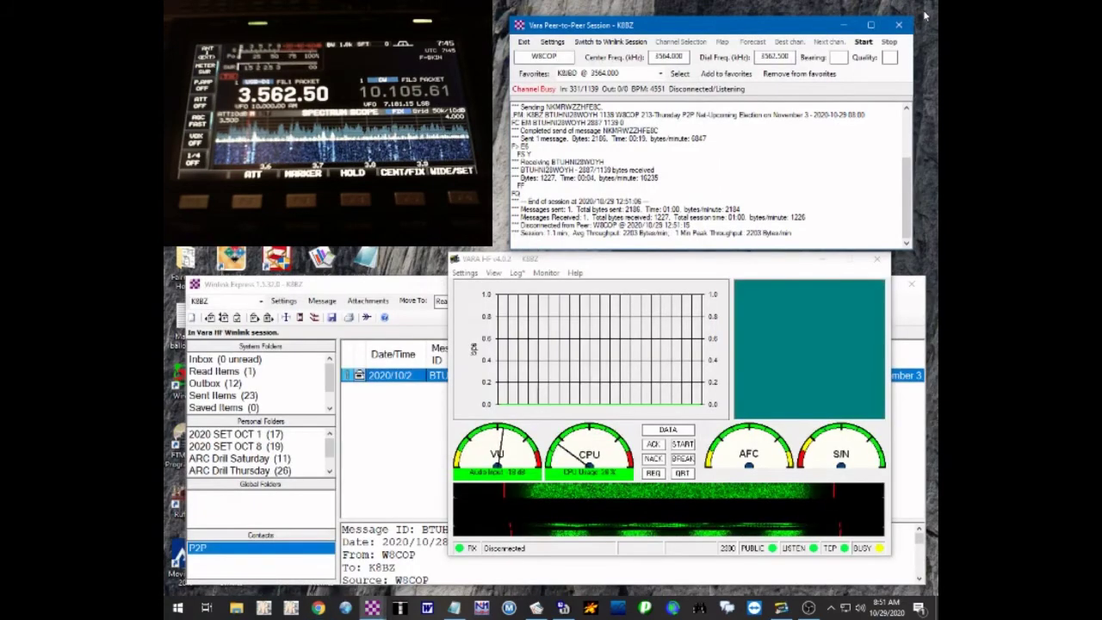
pyautogui.click(391, 403)
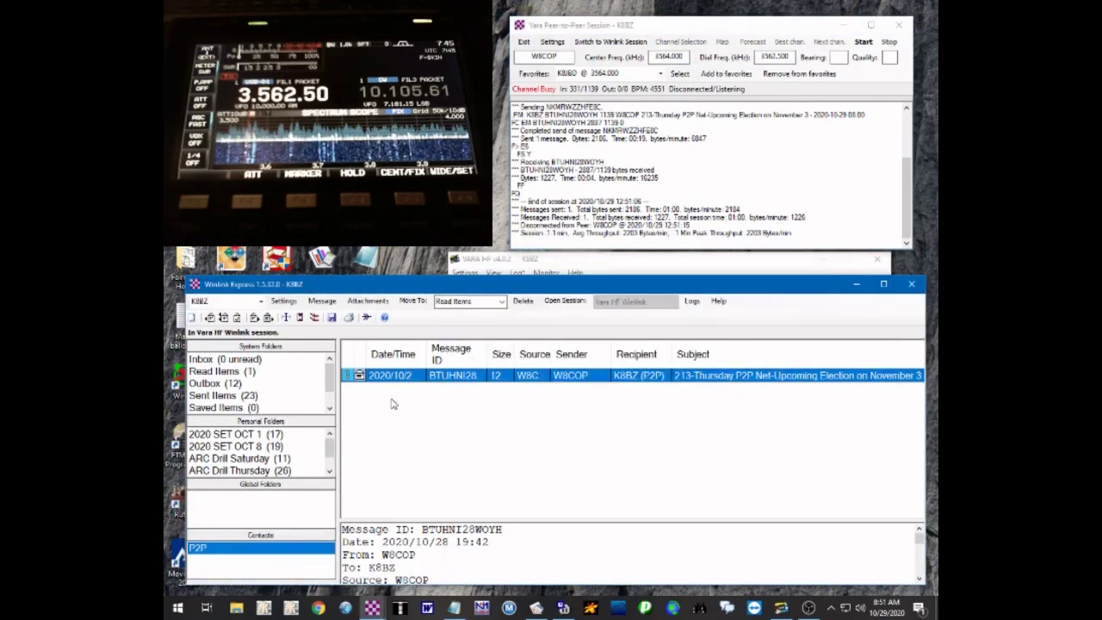
pyautogui.doubleClick(350, 380)
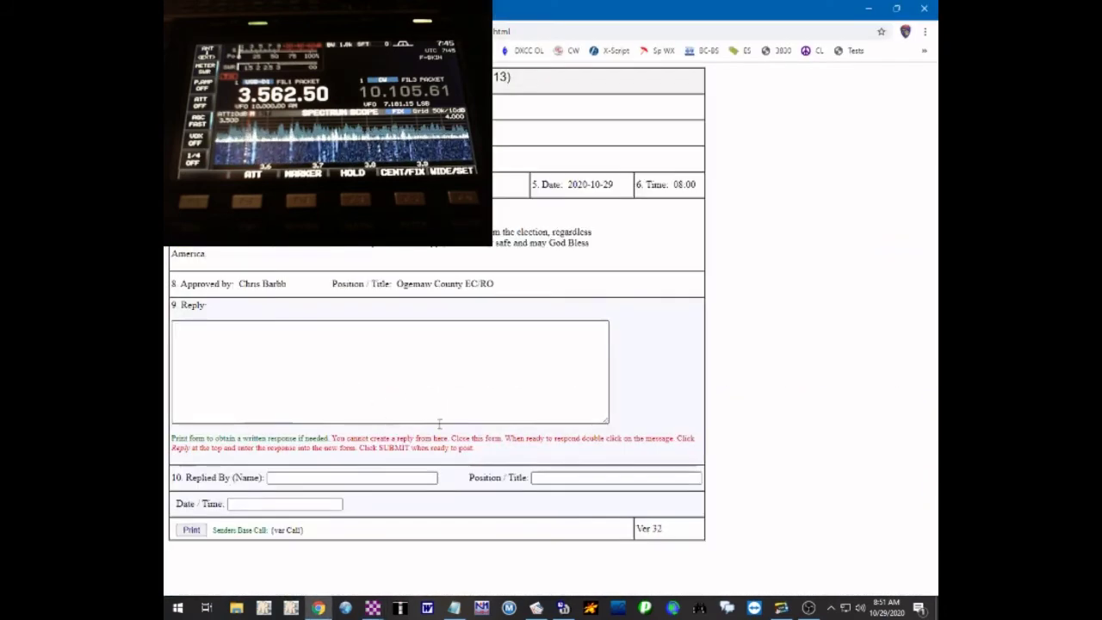
pyautogui.click(311, 365)
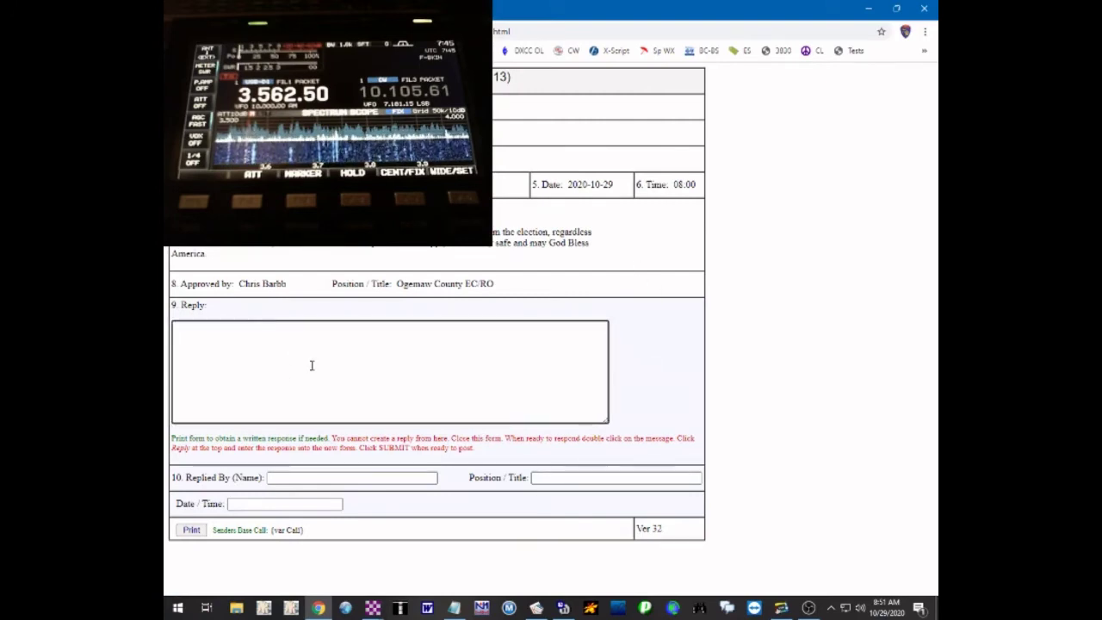
pyautogui.click(925, 9)
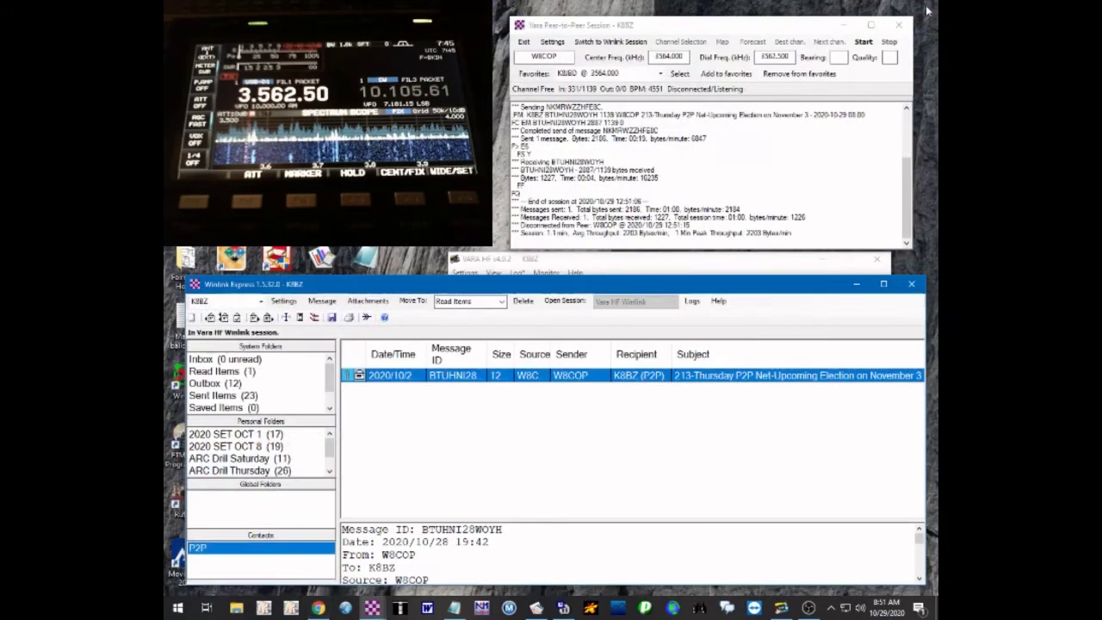
# Open the received ICS-213 and type the reply 'Yes, I agree. It's not going to be pretty either way.'
pyautogui.doubleClick(617, 376)
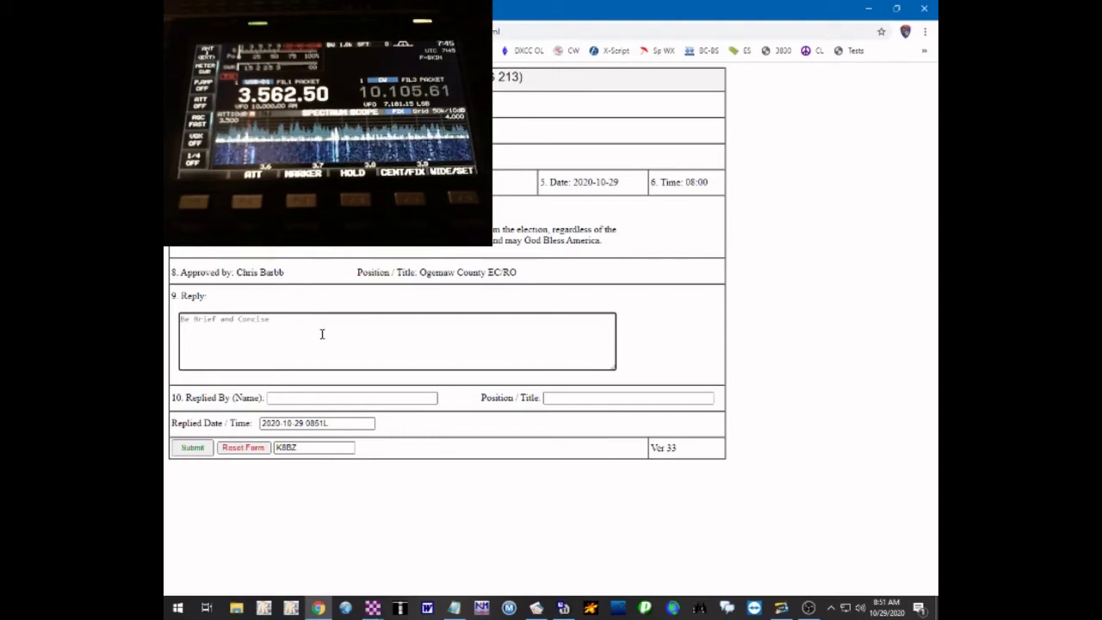
pyautogui.write('Yes ')
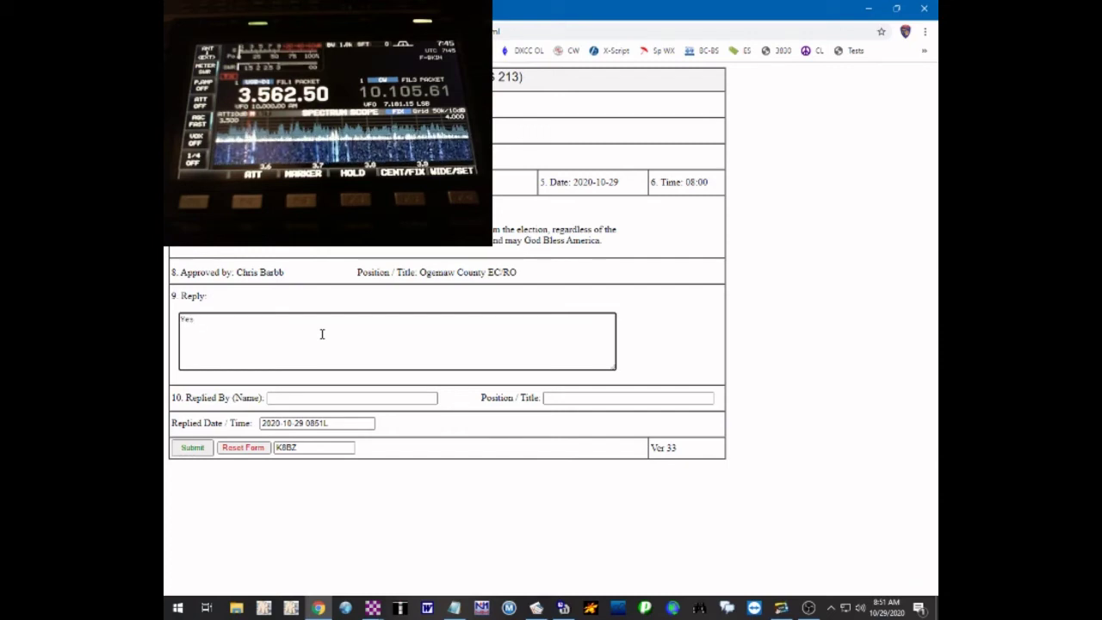
pyautogui.write(', I agre')
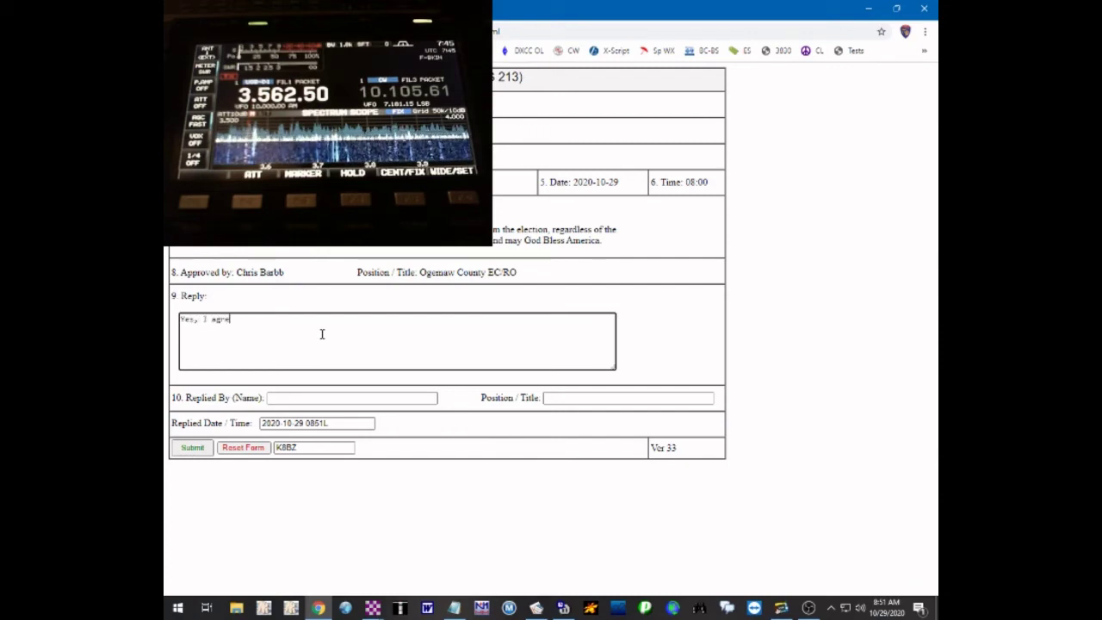
pyautogui.write("e.  It's not going t")
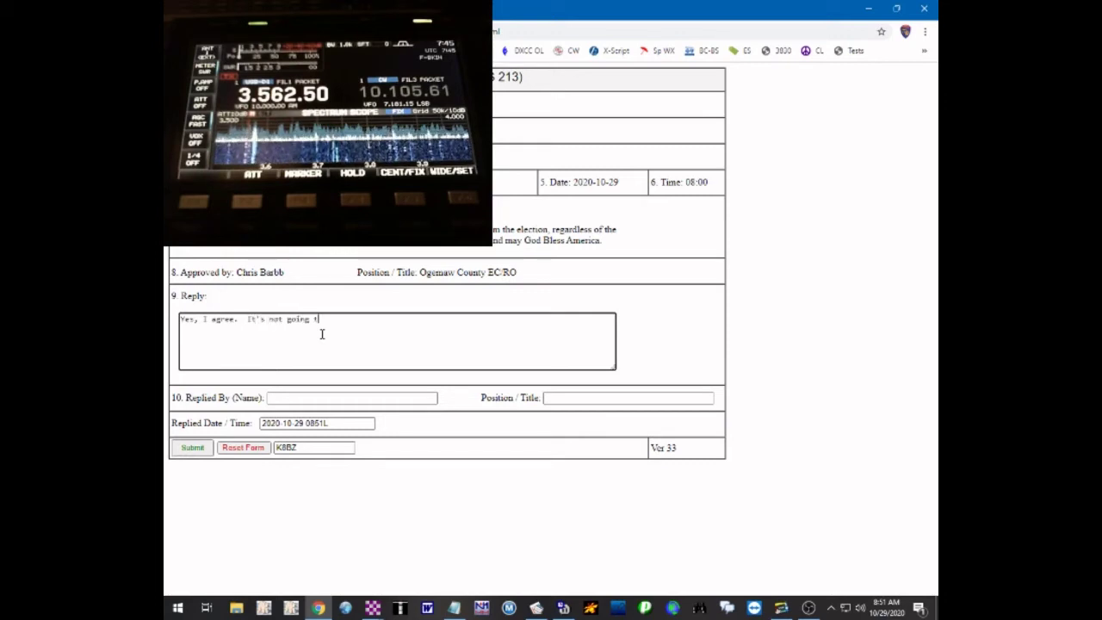
pyautogui.write('o be dprett')
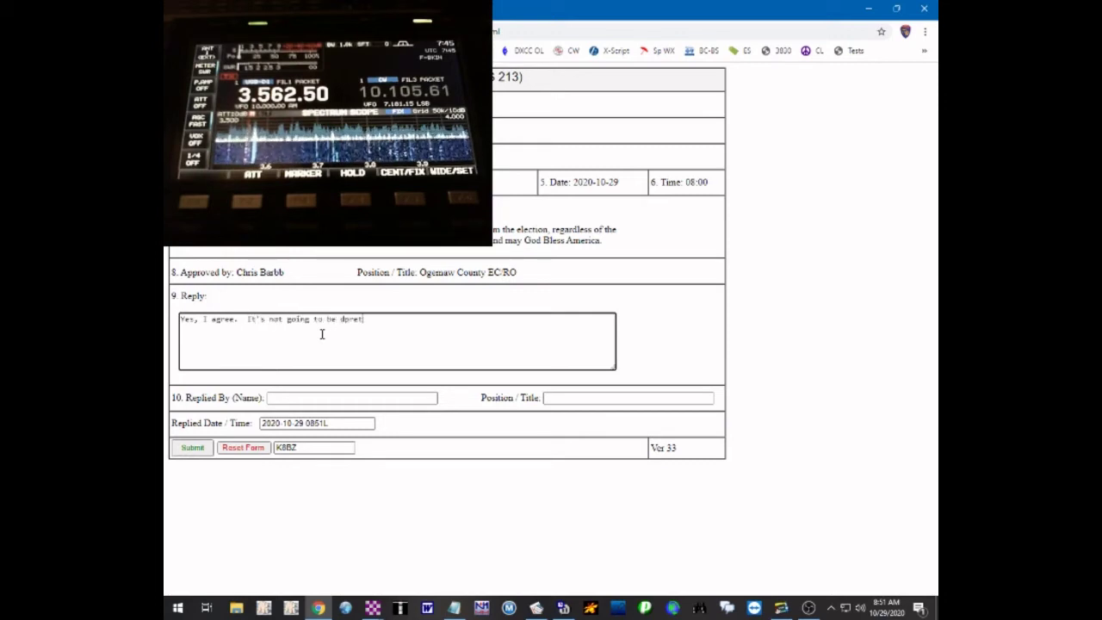
pyautogui.press('BackSpace')
pyautogui.press('BackSpace')
pyautogui.write('pretty either way.')
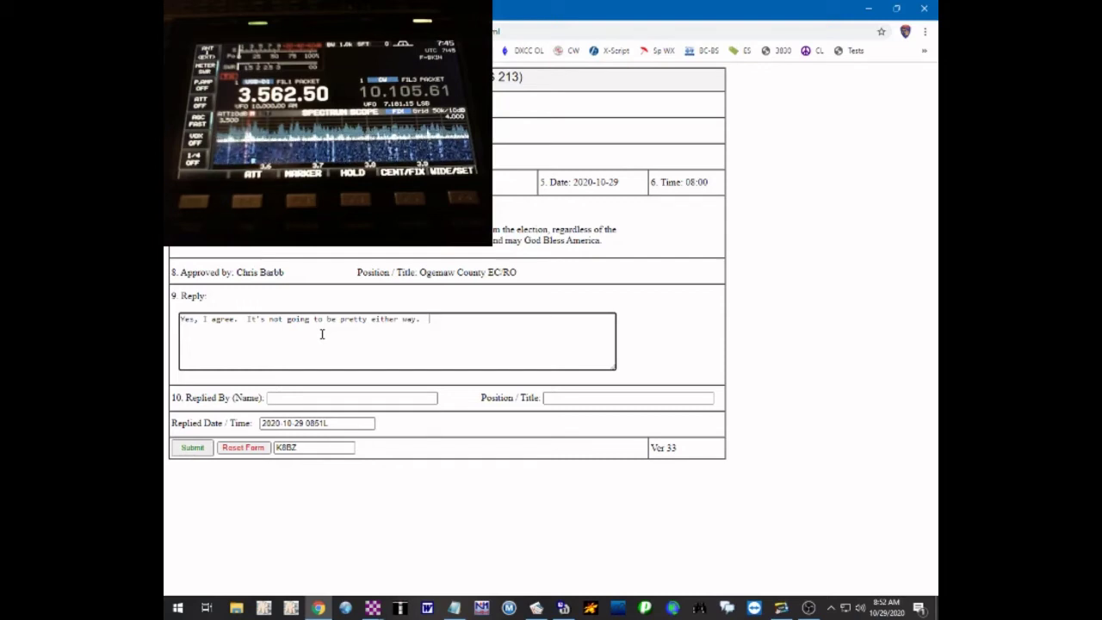
pyautogui.write('  Hore later.')
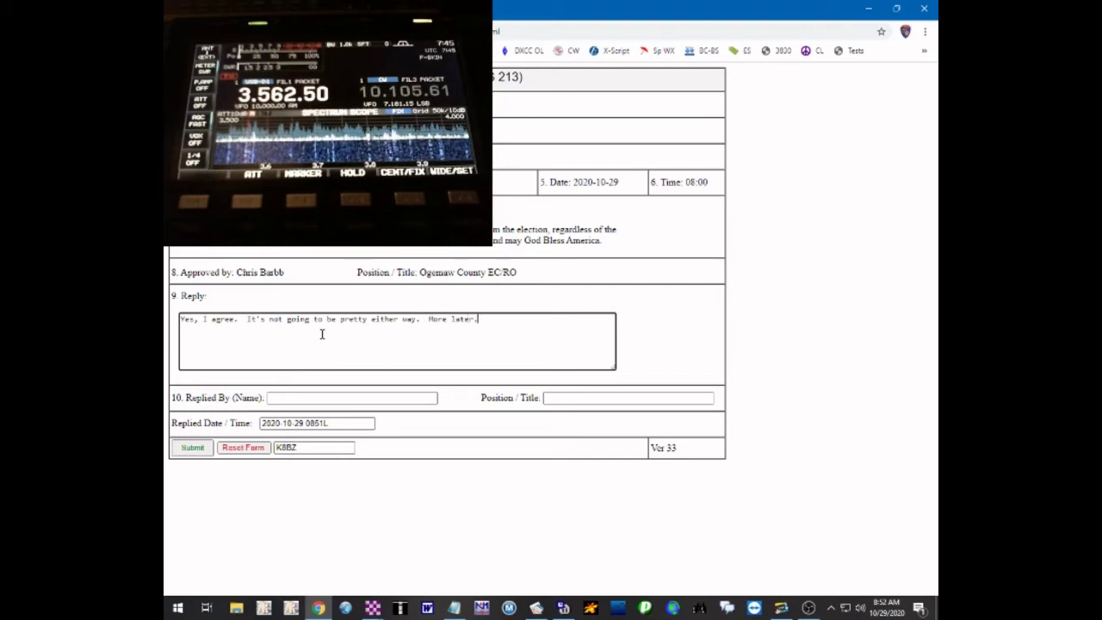
pyautogui.press('Return')
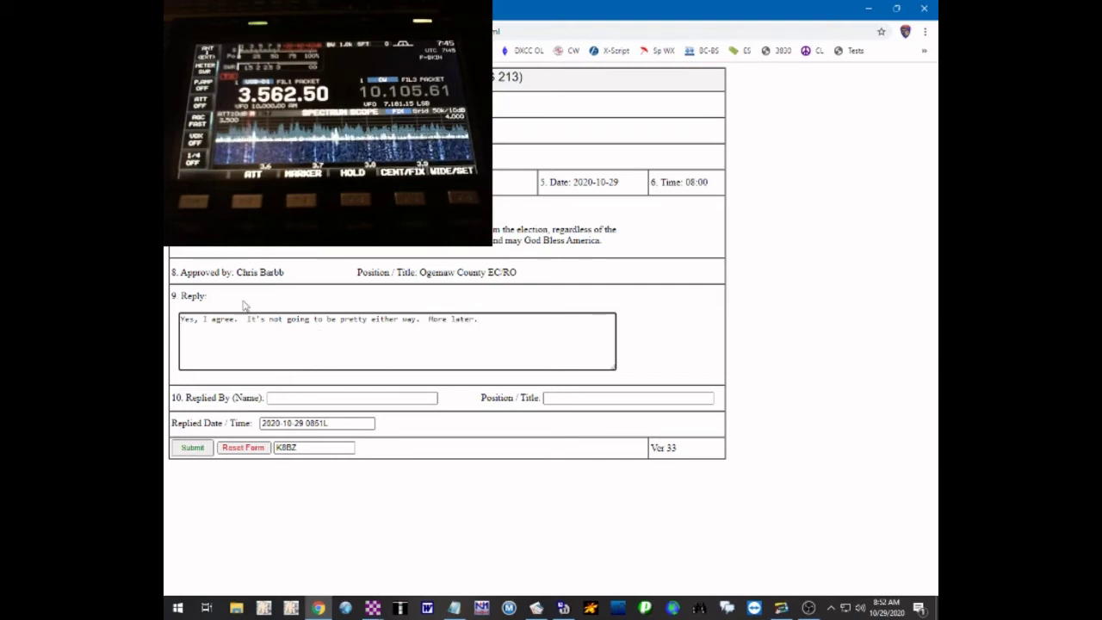
# Fill Replied By with the replier's name and callsign, and Position/Title with 'AEC Gladwin Co'
pyautogui.click(336, 397)
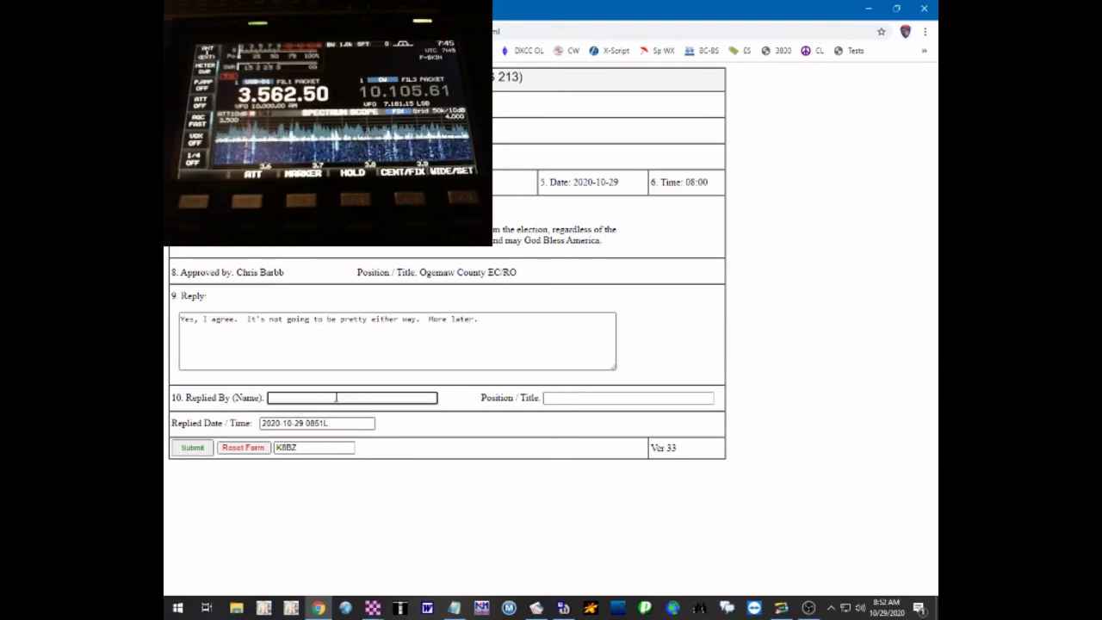
pyautogui.write('Steve Wuelfin')
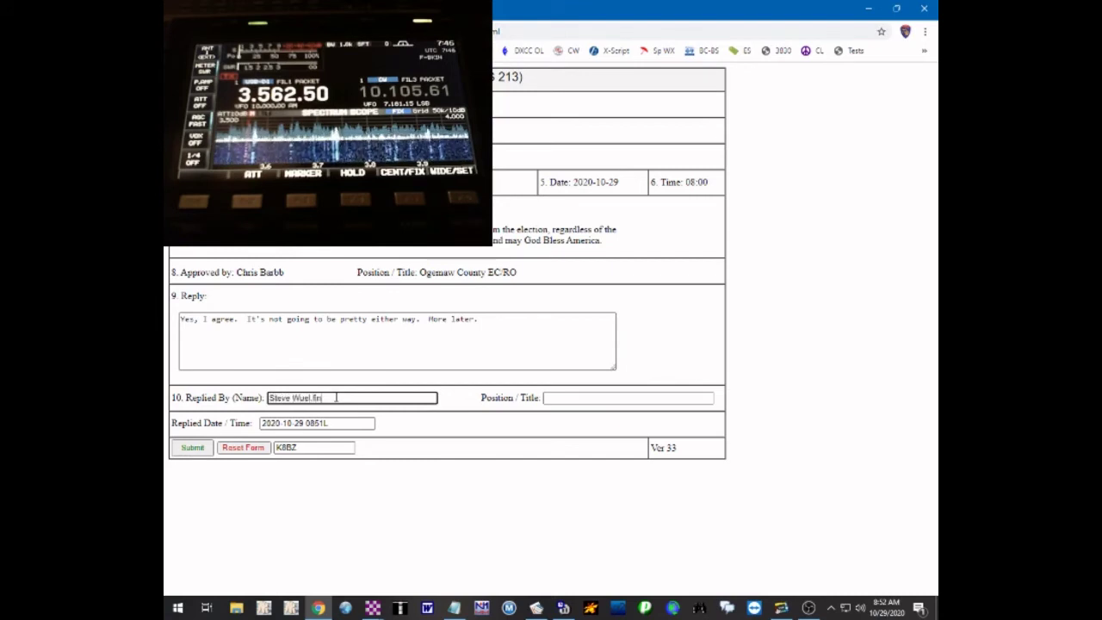
pyautogui.write('g, K8BZ')
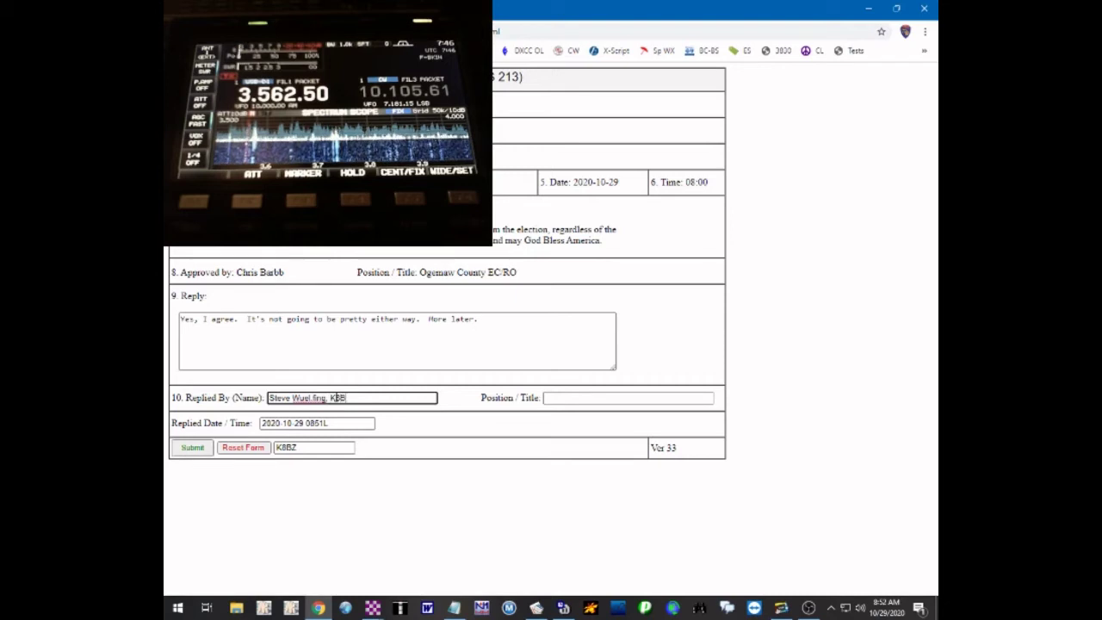
pyautogui.press('Tab')
pyautogui.write('AEC')
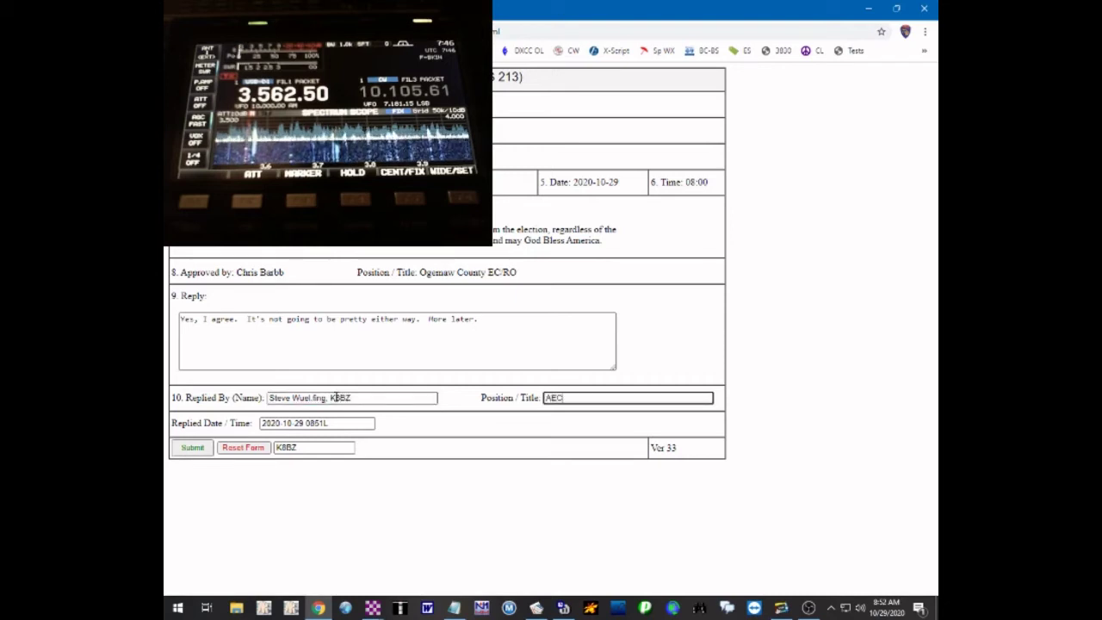
pyautogui.write(' Oladwin Co')
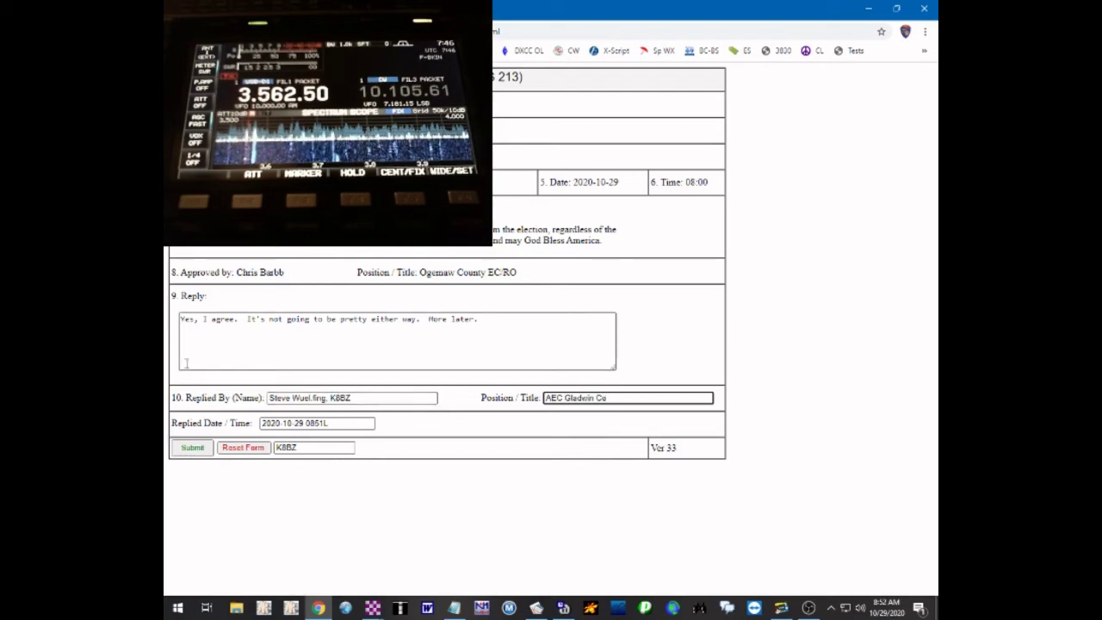
# Submit and confirm the ICS-213 reply form, then close the browser
pyautogui.click(189, 454)
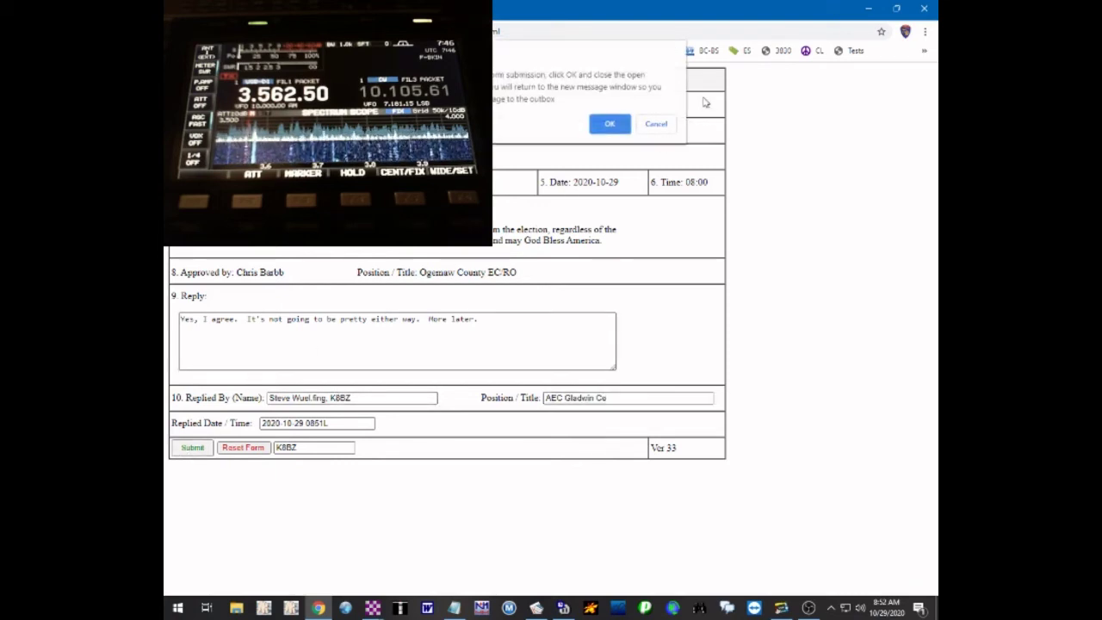
pyautogui.click(609, 124)
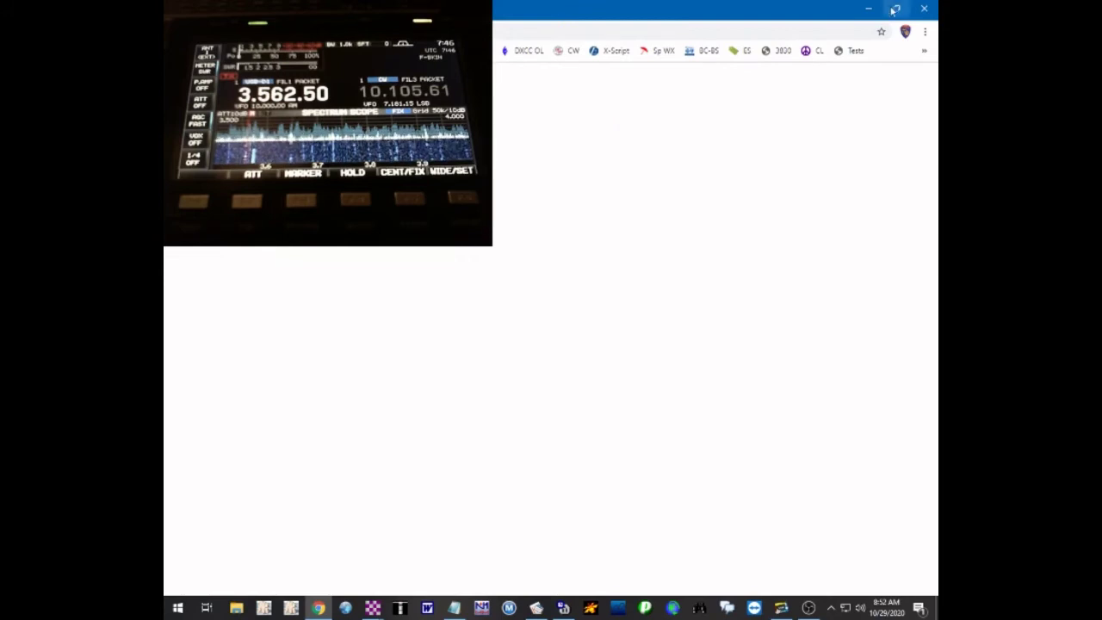
pyautogui.click(923, 8)
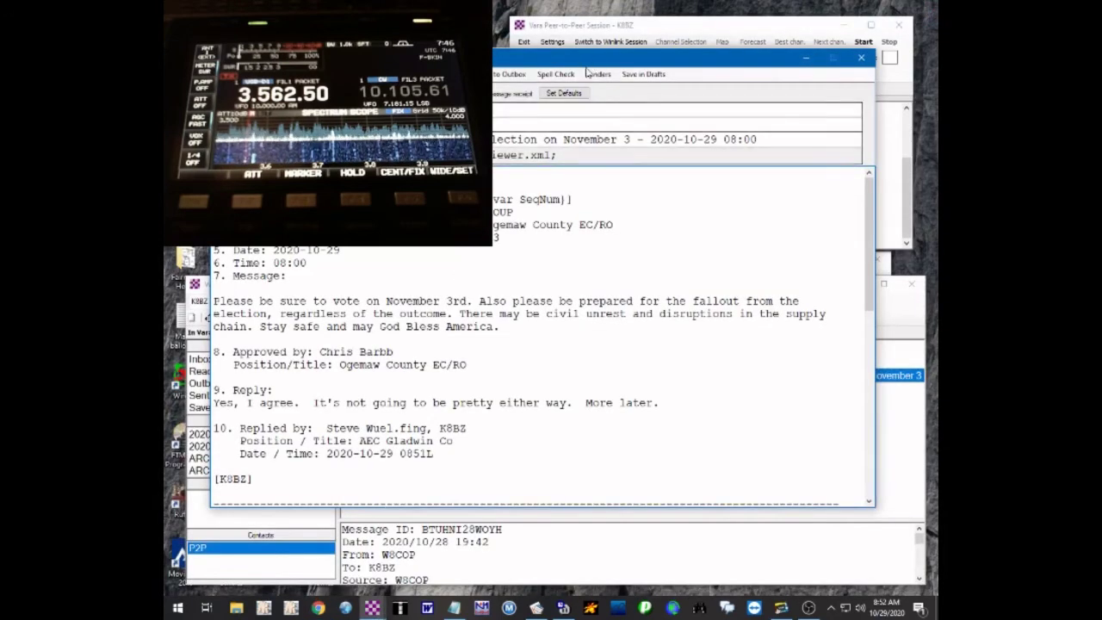
# Post the reply message to the Outbox and close the received message viewer
pyautogui.click(503, 76)
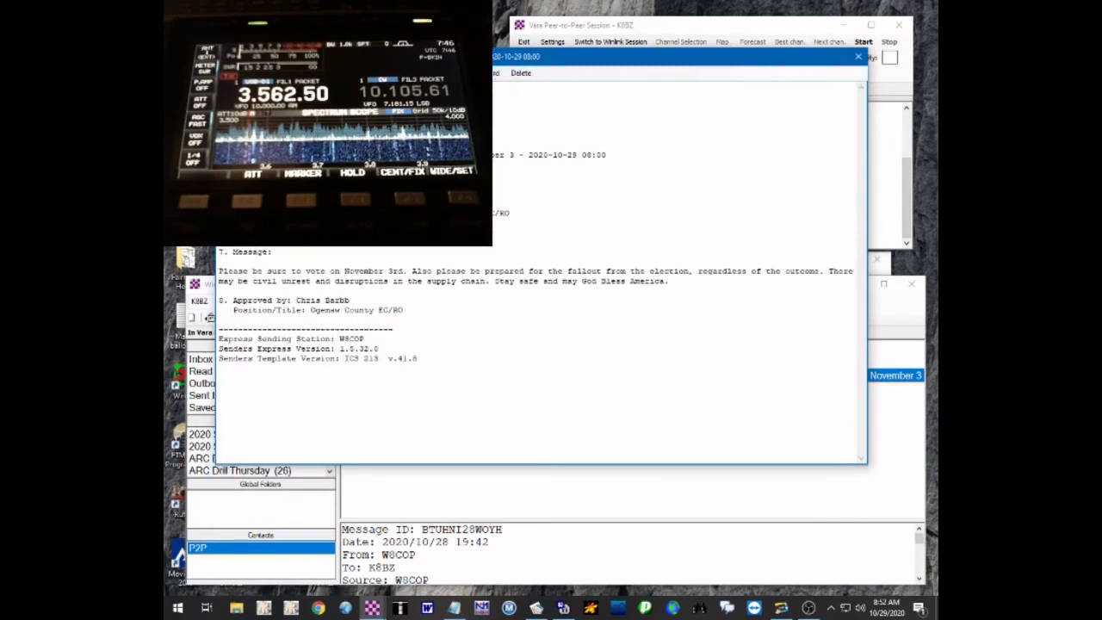
pyautogui.click(858, 57)
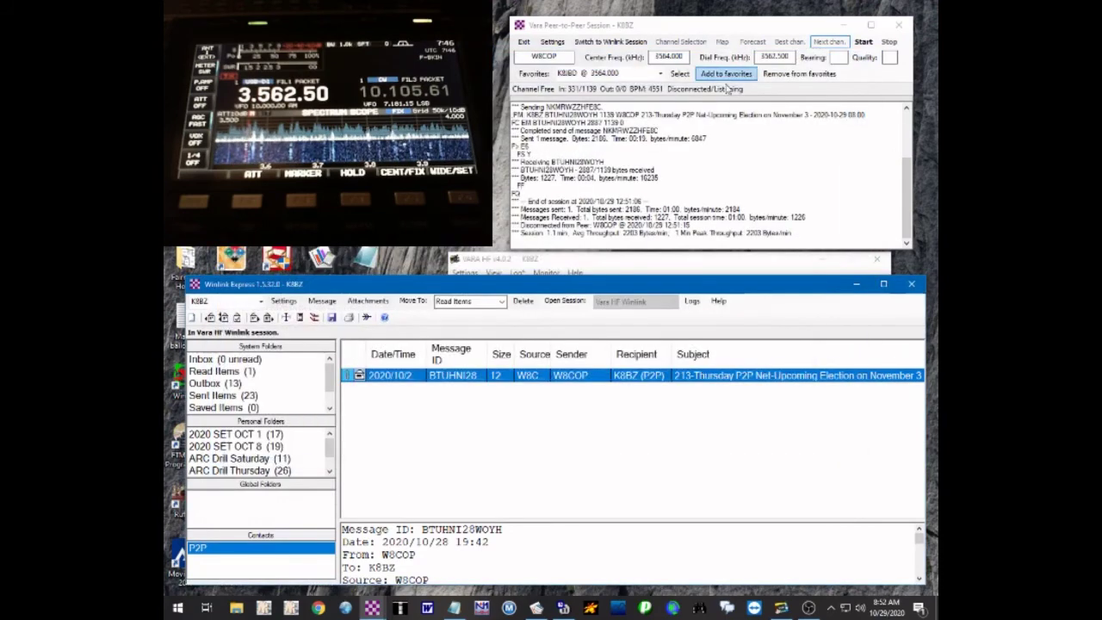
pyautogui.click(863, 45)
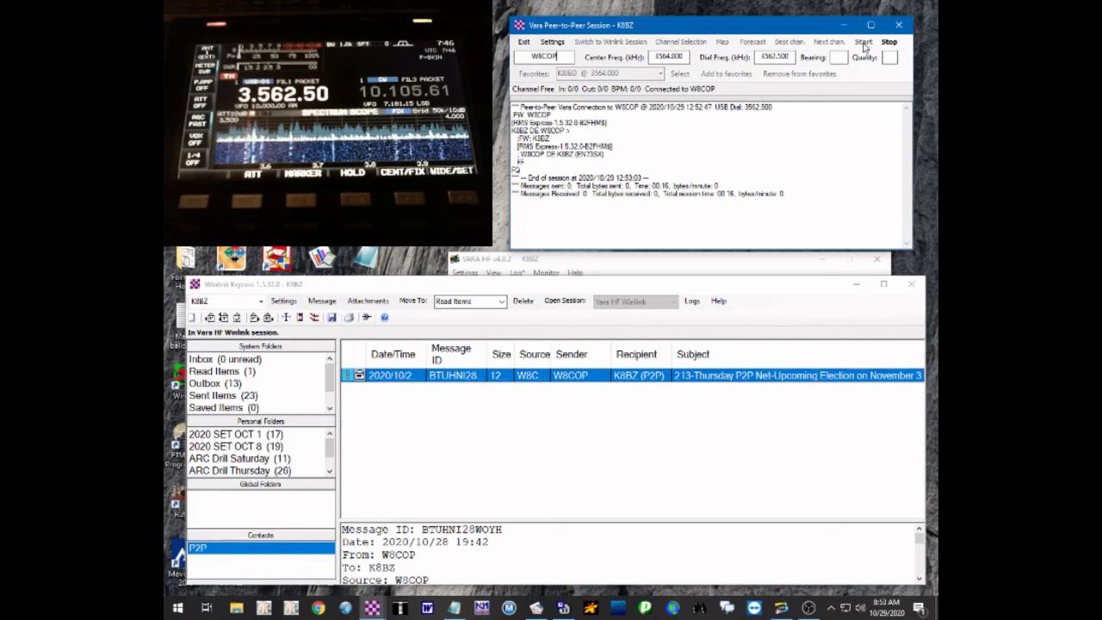
# Review the queued 'Re: 213-Thursday' reply in the Outbox, then close its viewer
pyautogui.click(216, 384)
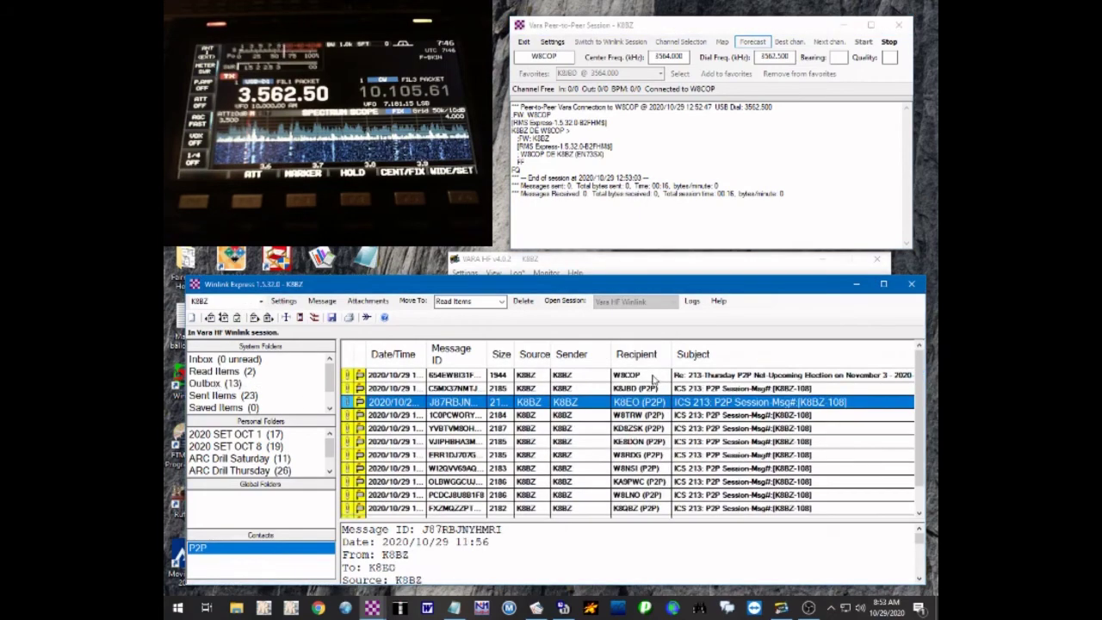
pyautogui.doubleClick(652, 376)
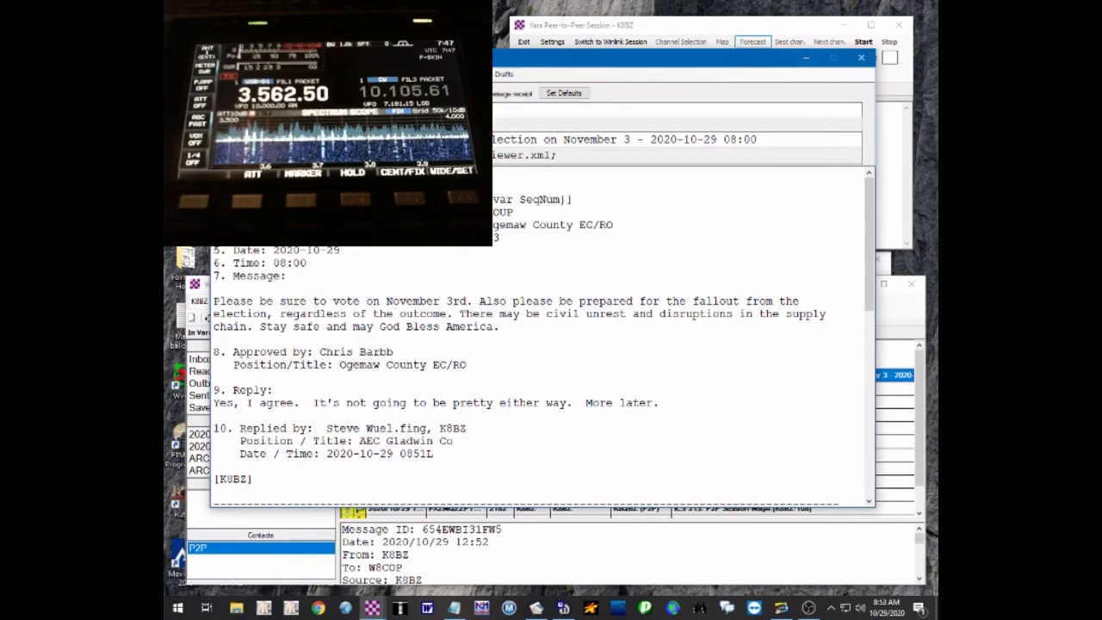
pyautogui.press('Escape')
pyautogui.click(671, 402)
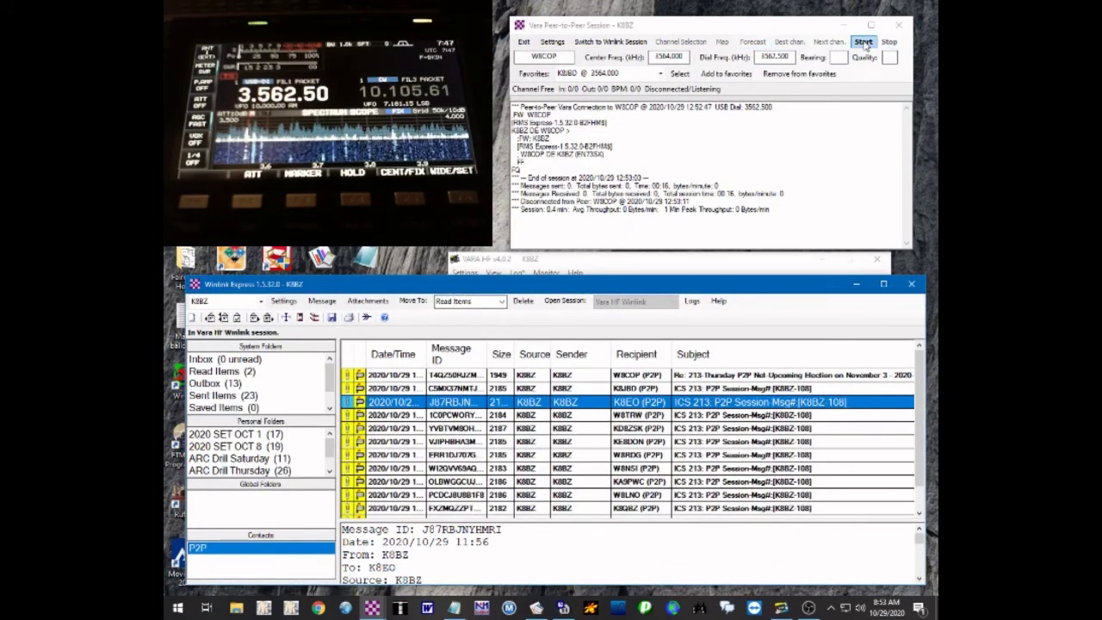
# Start the VARA peer-to-peer call to the election message's sender to deliver the queued reply
pyautogui.click(863, 42)
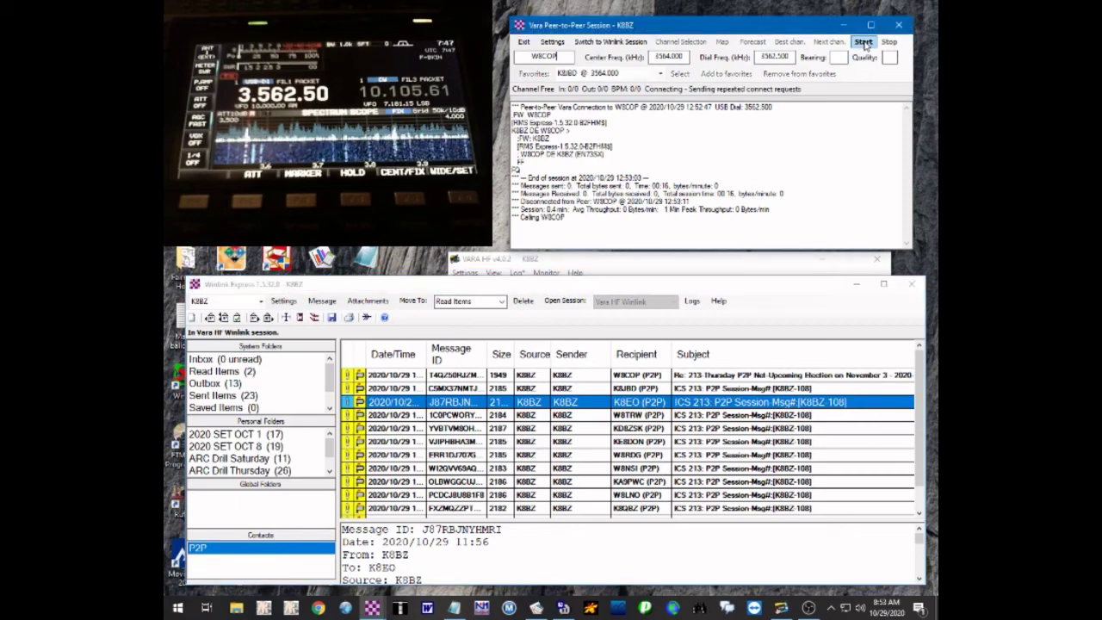